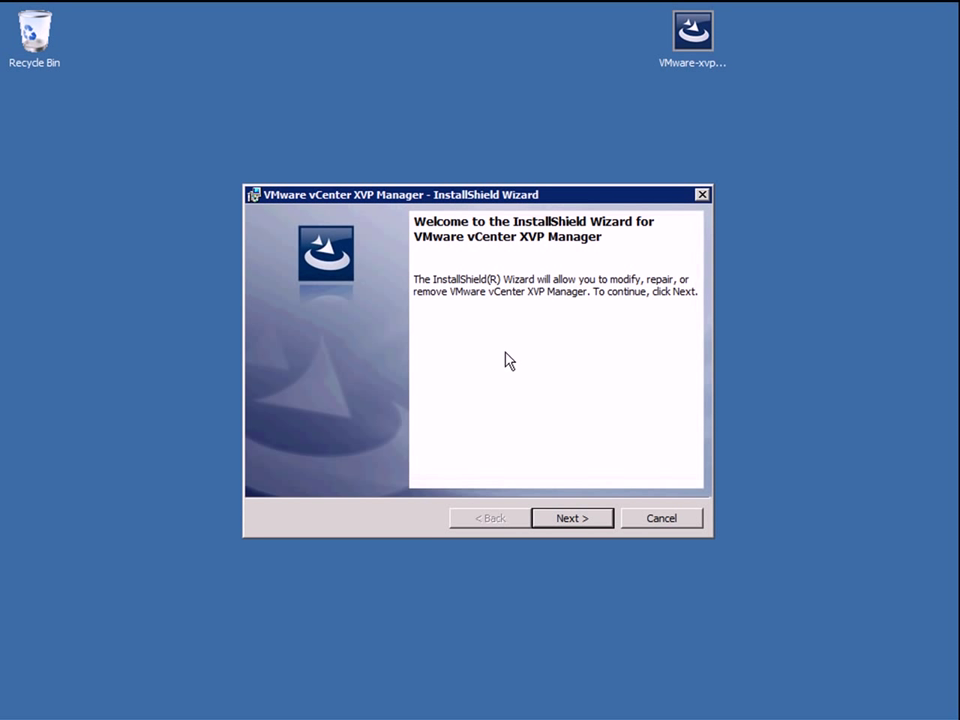
Open the Services console from the Administrative Tools programs menu.
left_click(24, 703)
left_click(70, 630)
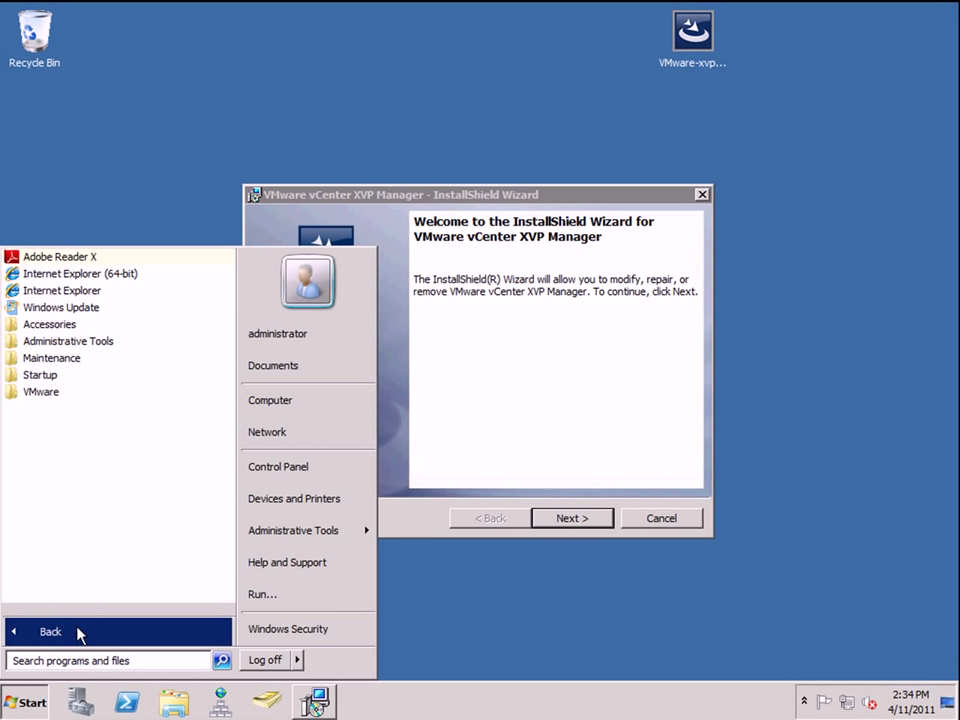
left_click(50, 401)
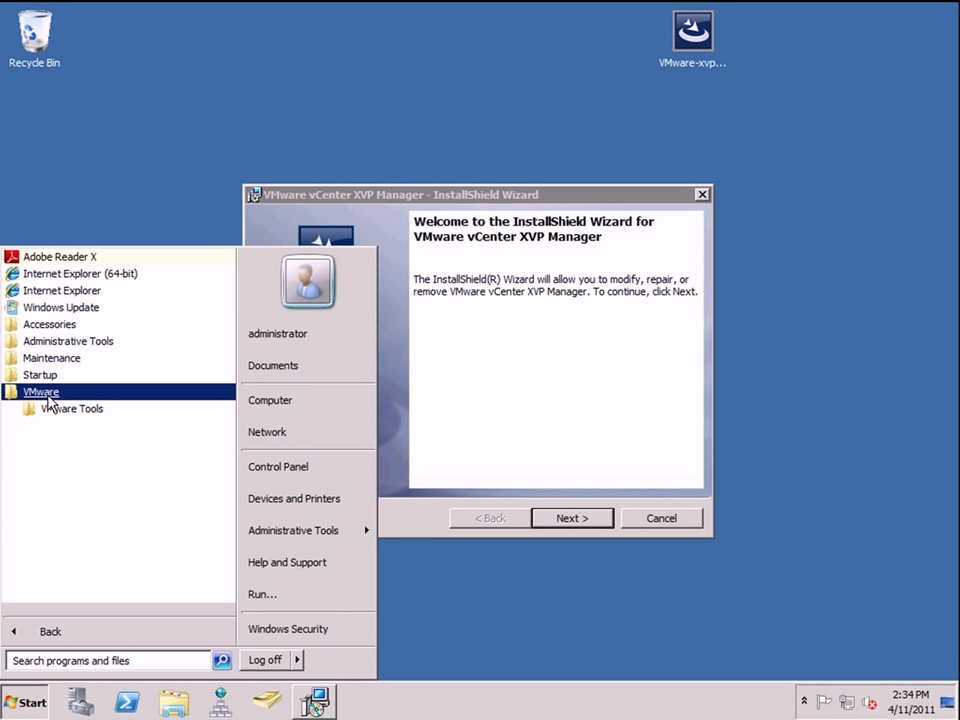
left_click(60, 408)
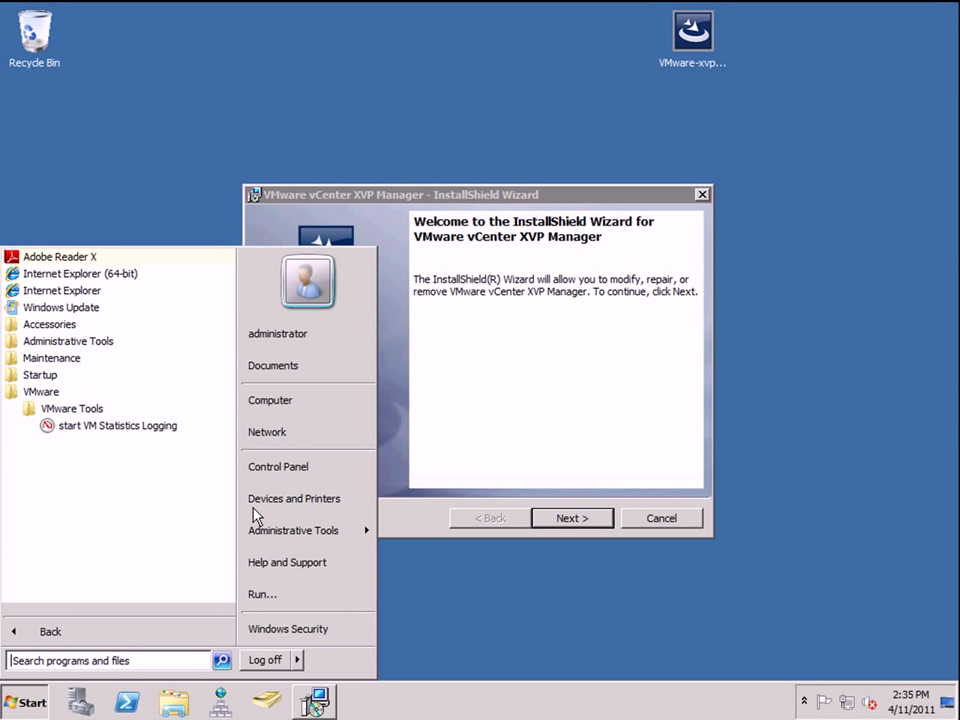
mouse_move(257, 529)
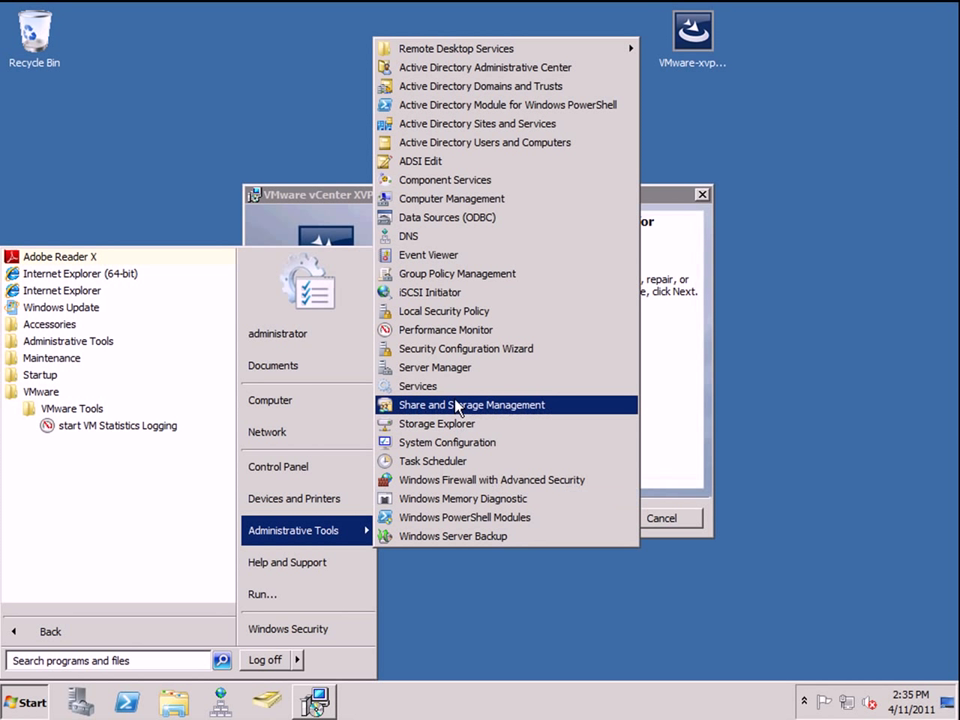
left_click(440, 386)
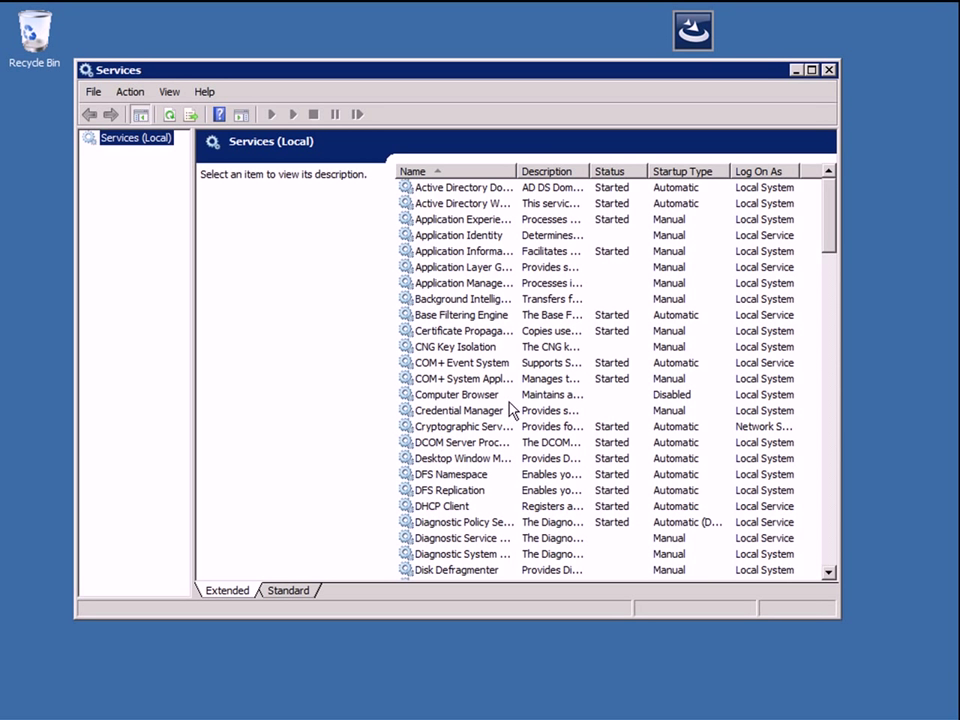
Widen the Name column and select the VMware vCenter XVP Manager service.
left_click(450, 425)
key("v")
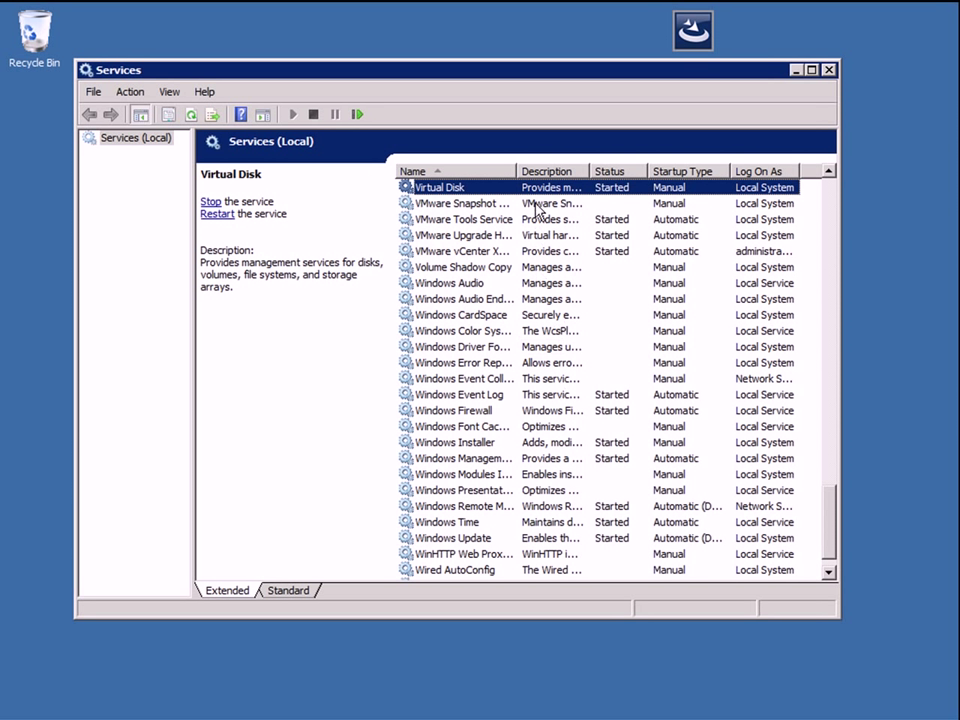
left_click_drag(515, 170, 695, 170)
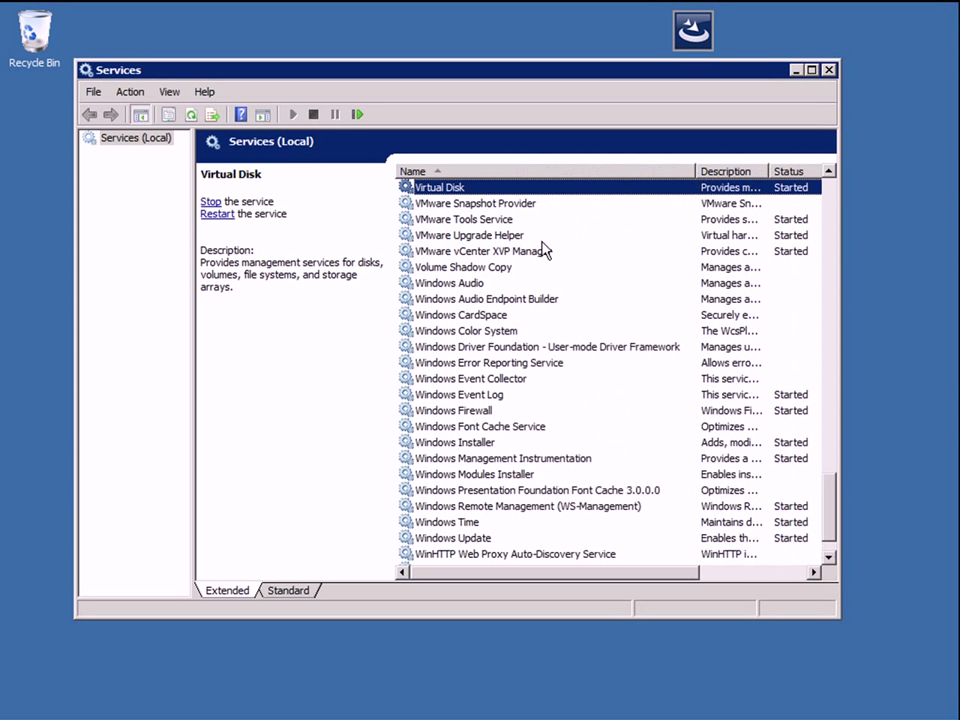
left_click(545, 251)
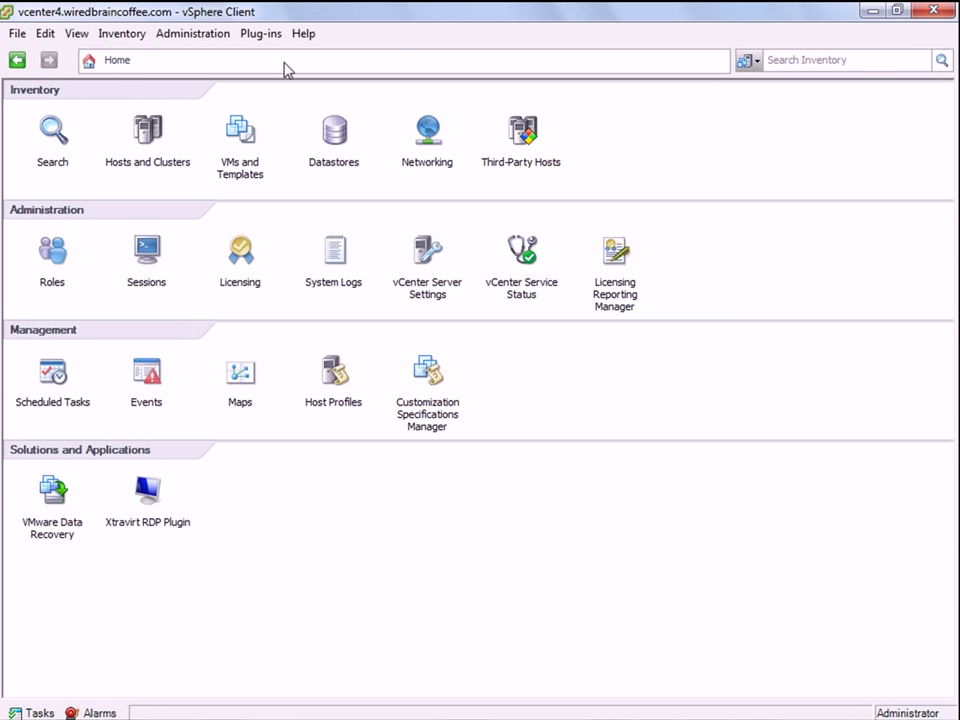
left_click(259, 34)
left_click(274, 58)
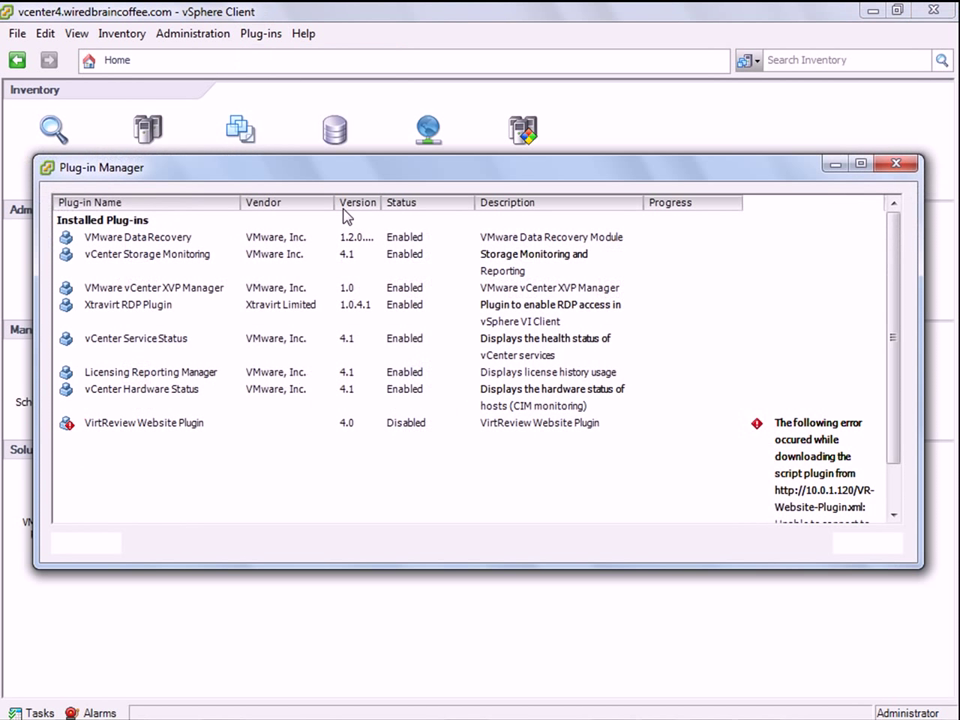
left_click(136, 289)
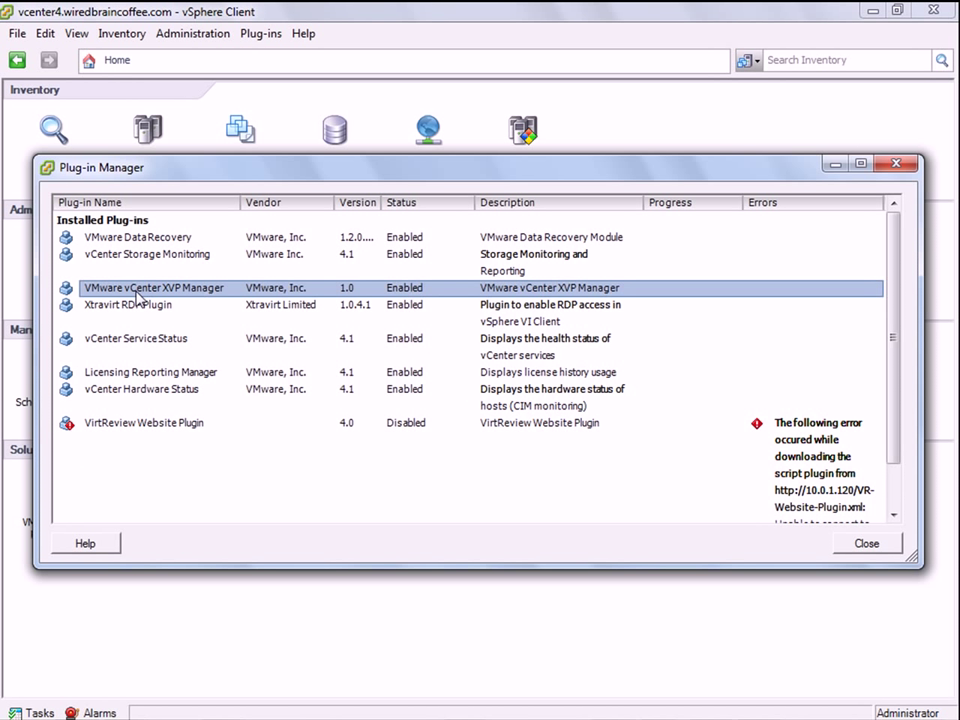
left_click(897, 492)
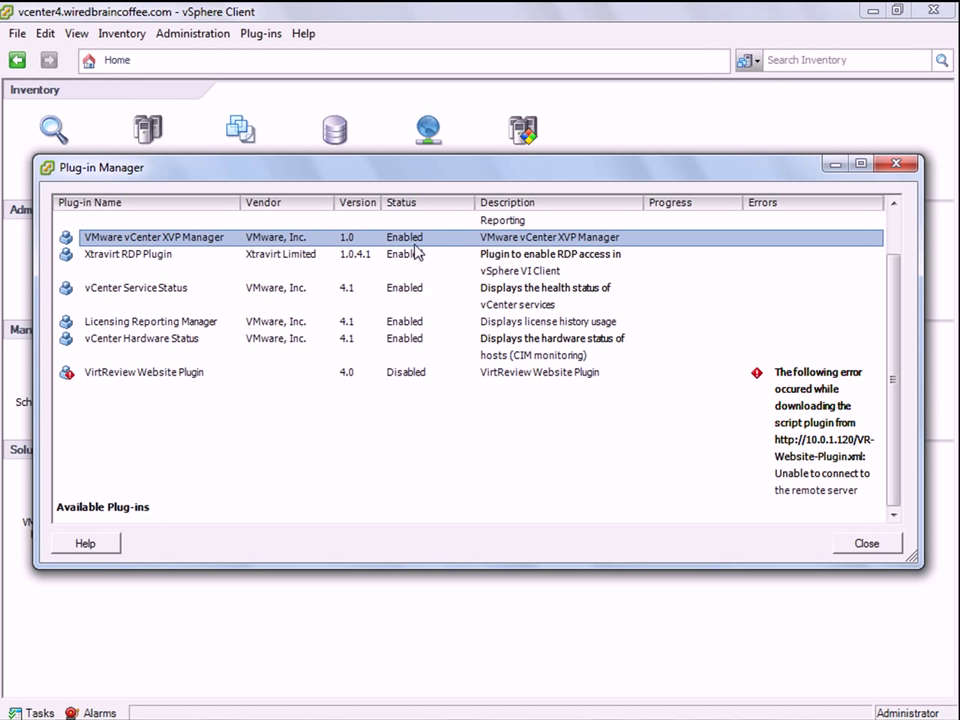
scroll(418, 244, "up", 1)
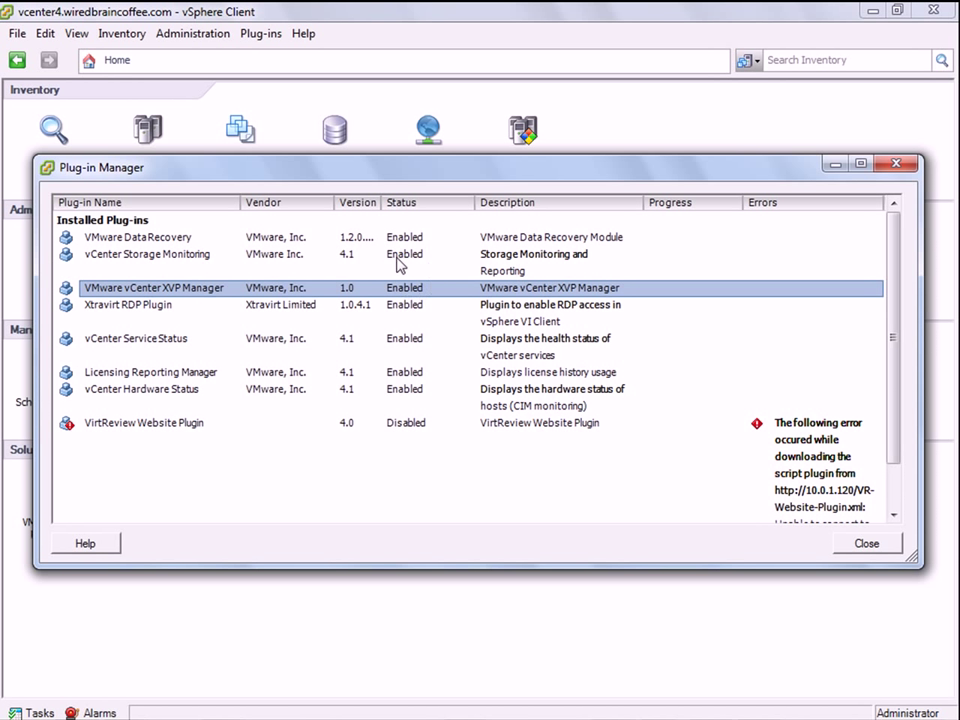
left_click(889, 541)
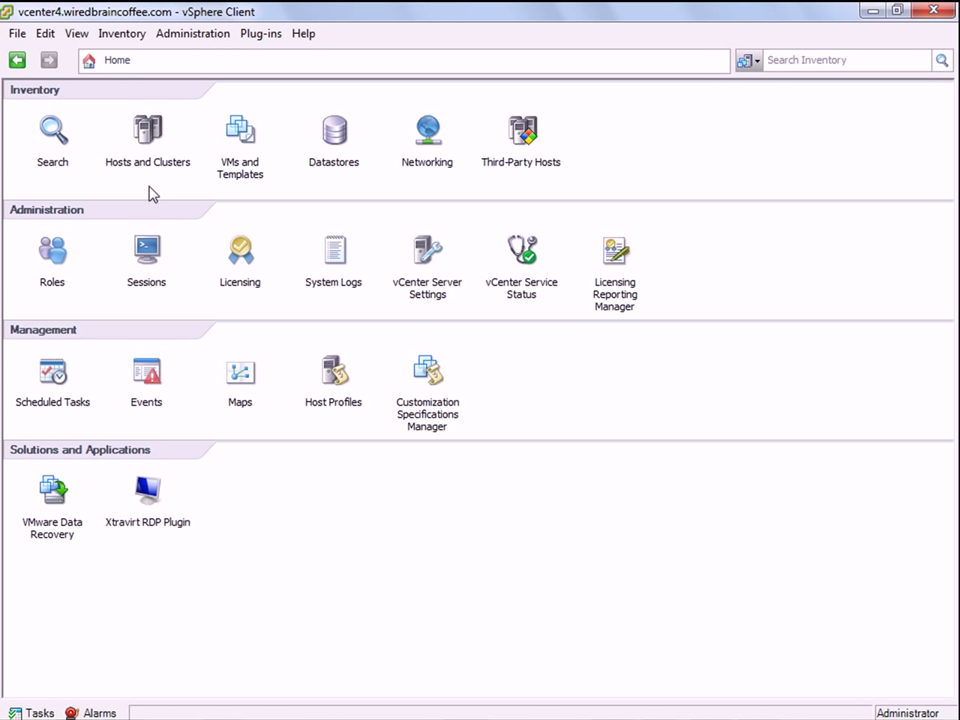
left_click(150, 152)
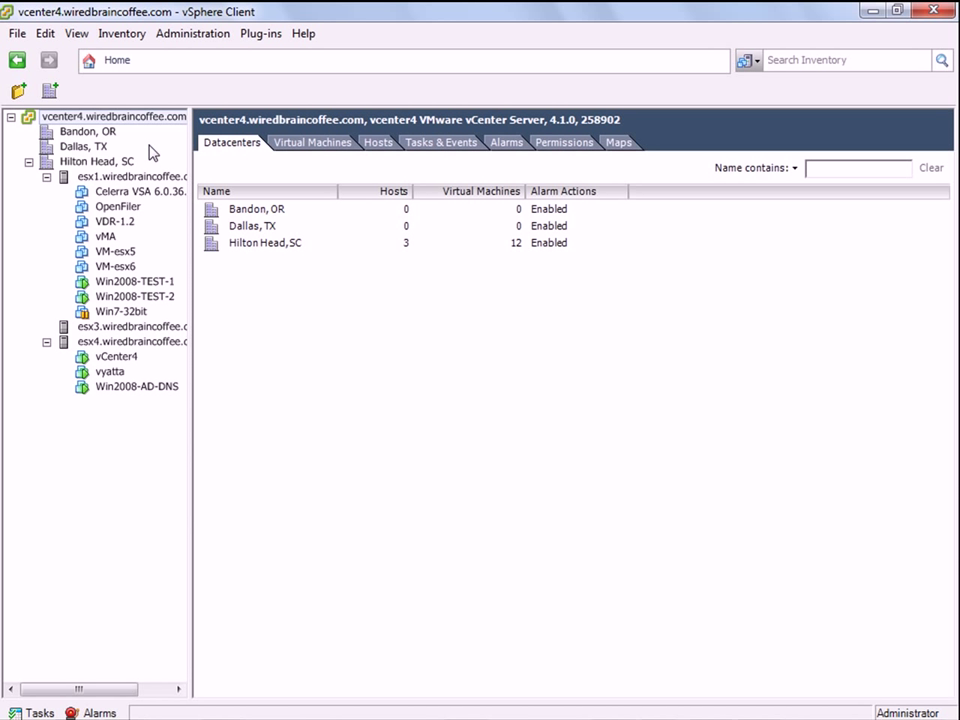
right_click(93, 118)
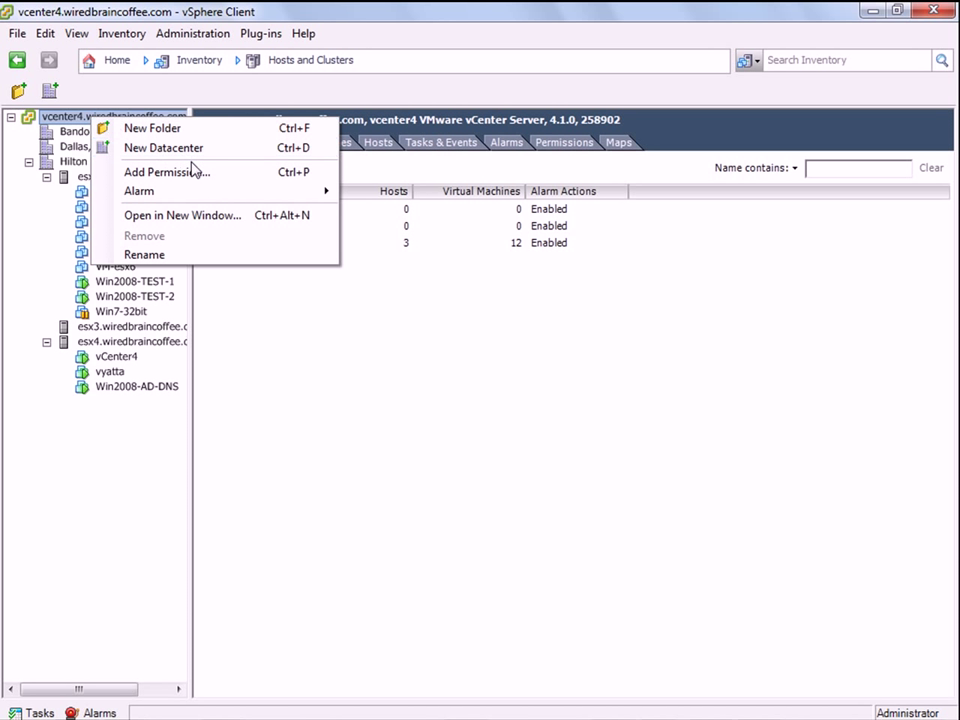
right_click(56, 208)
right_click(96, 163)
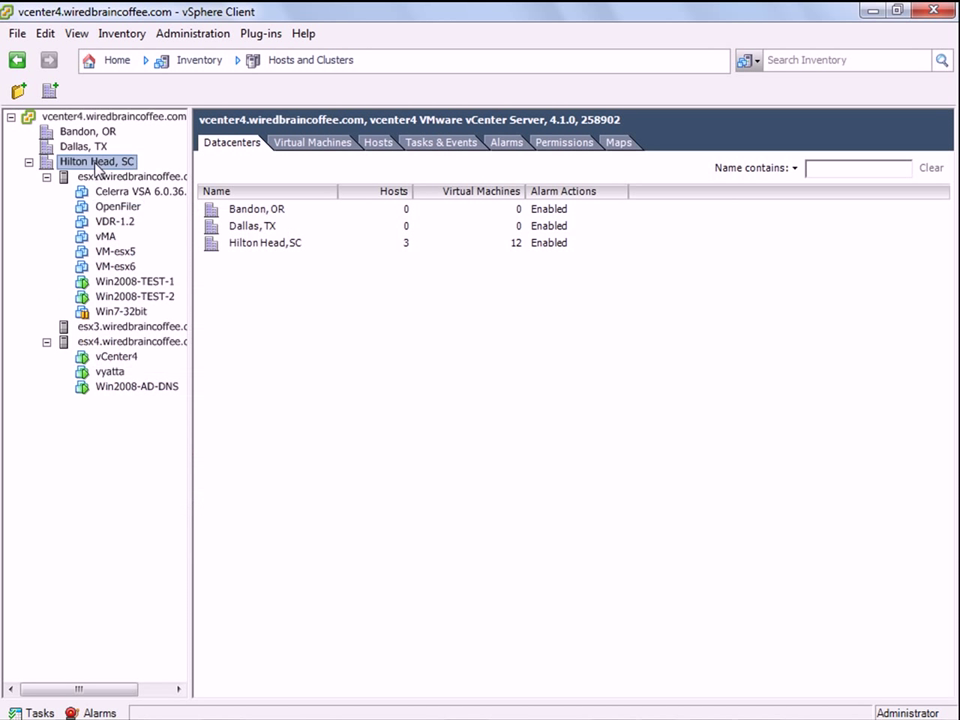
key("Escape")
key("ctrl+h")
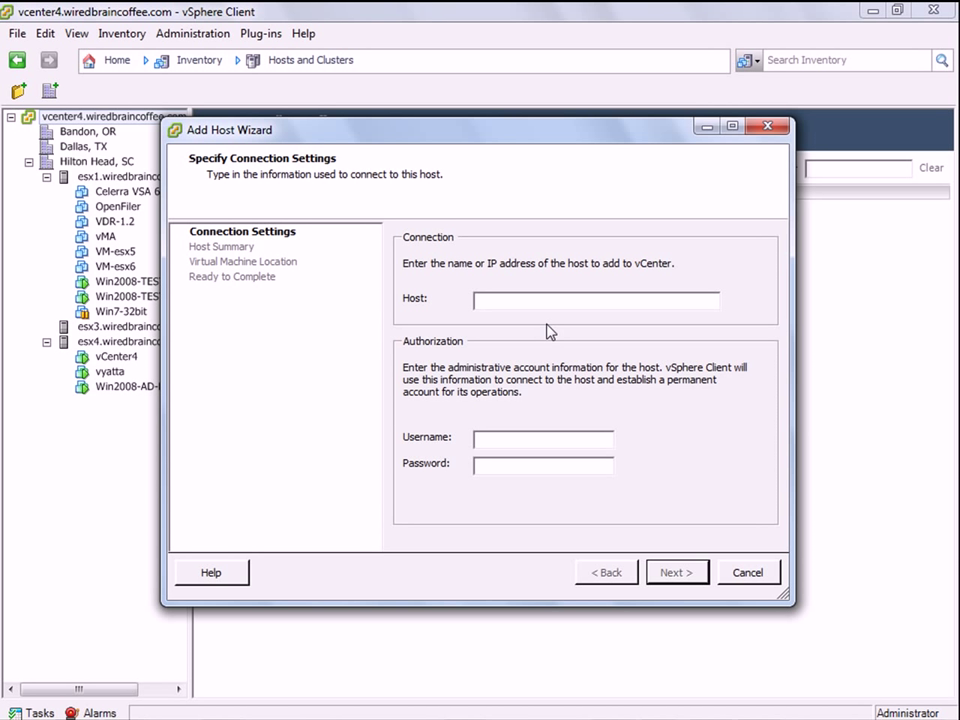
left_click(748, 572)
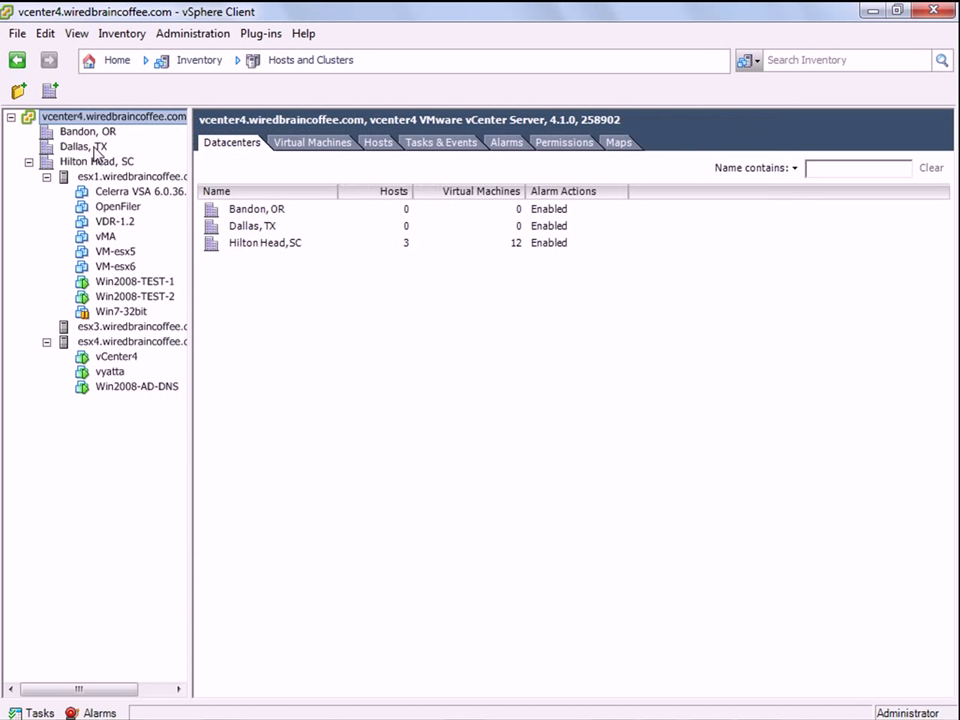
left_click(114, 62)
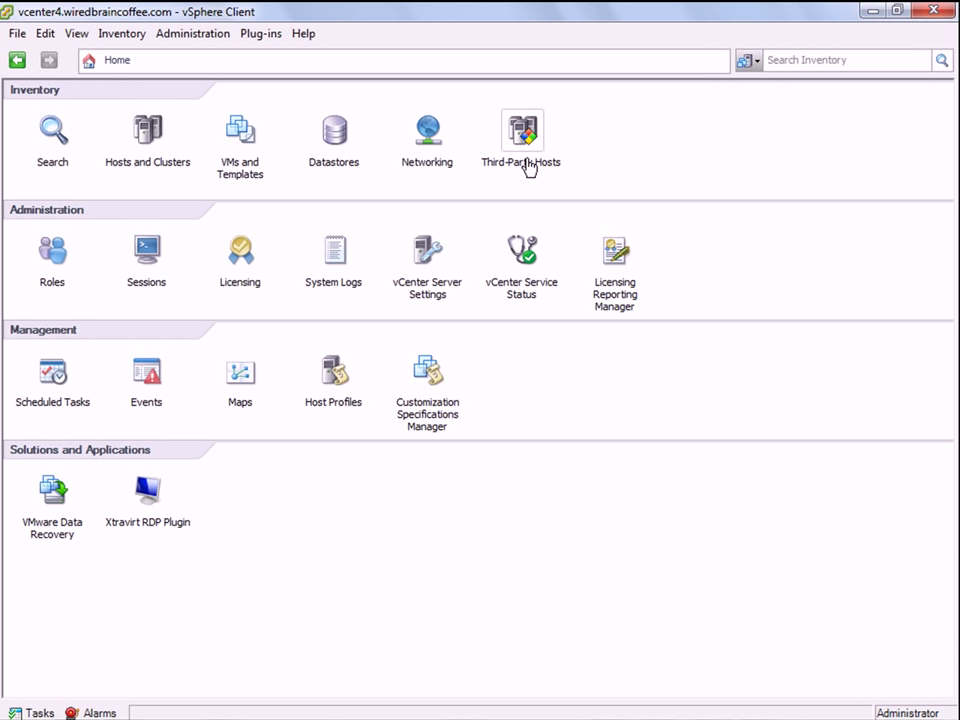
In the Third-Party Hosts inventory, start adding a host under the vcenter4 XVP node.
left_click(530, 146)
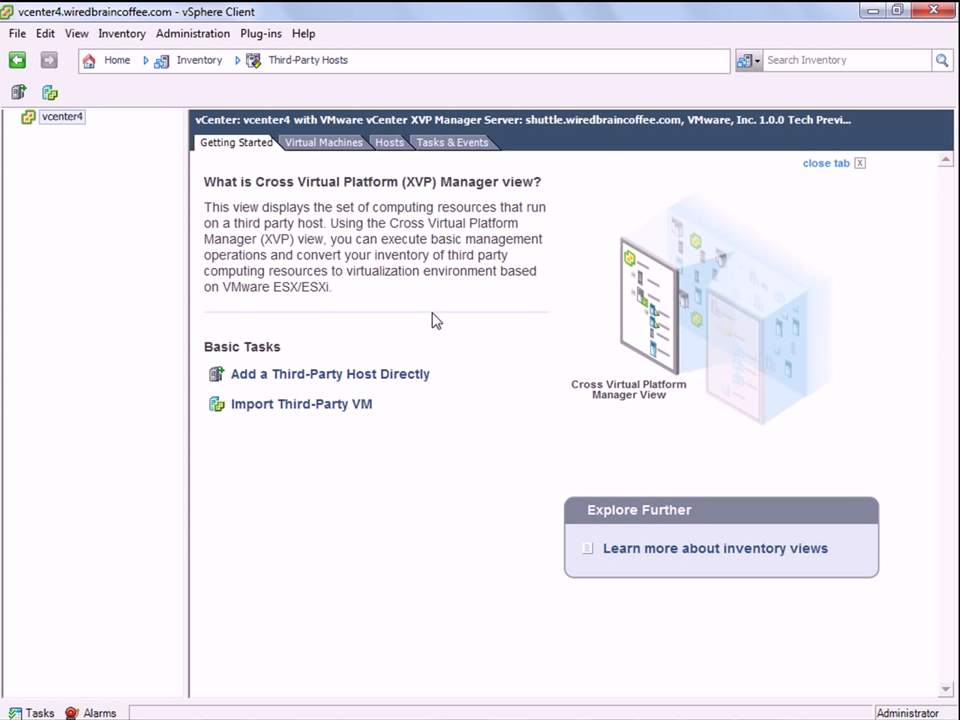
right_click(64, 120)
mouse_move(184, 130)
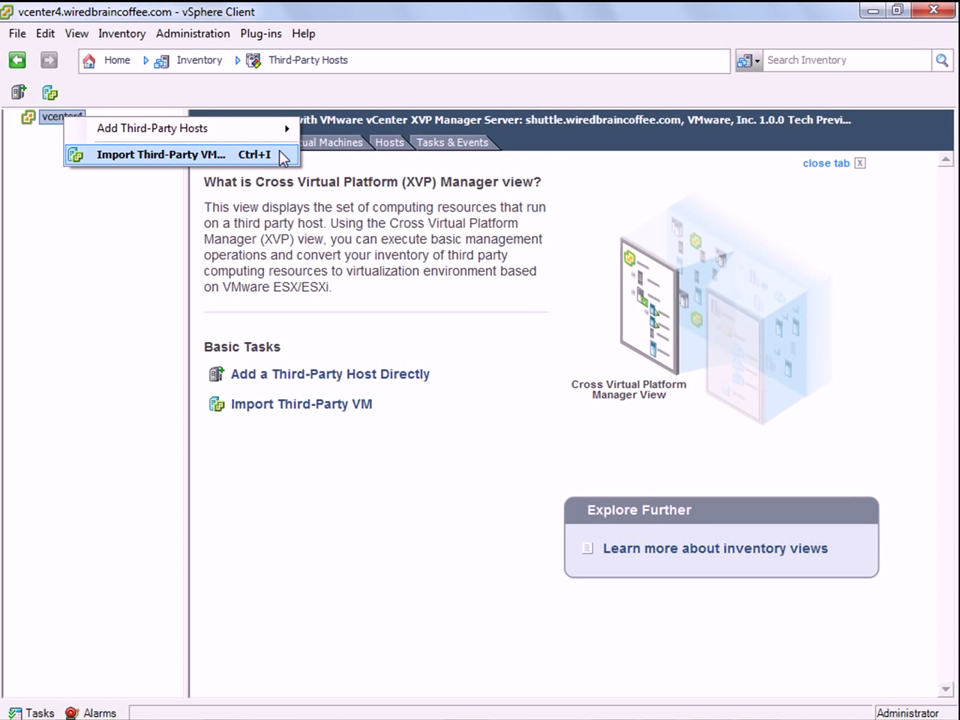
mouse_move(289, 141)
left_click(326, 133)
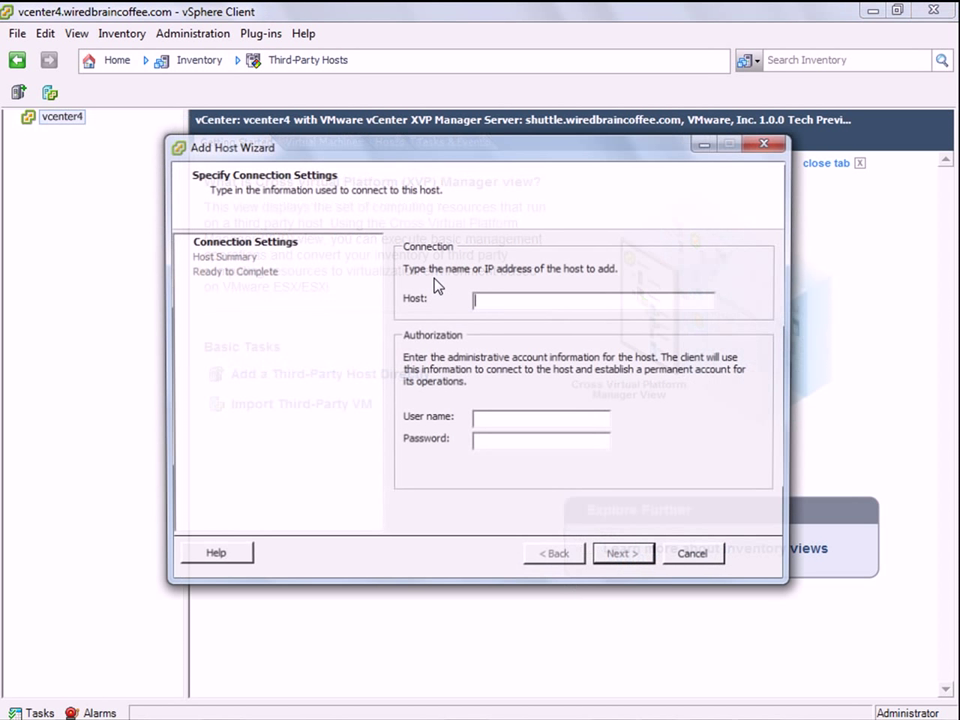
Enter host hyperv1 with user administrator and the account password, and submit.
type("hyperv1")
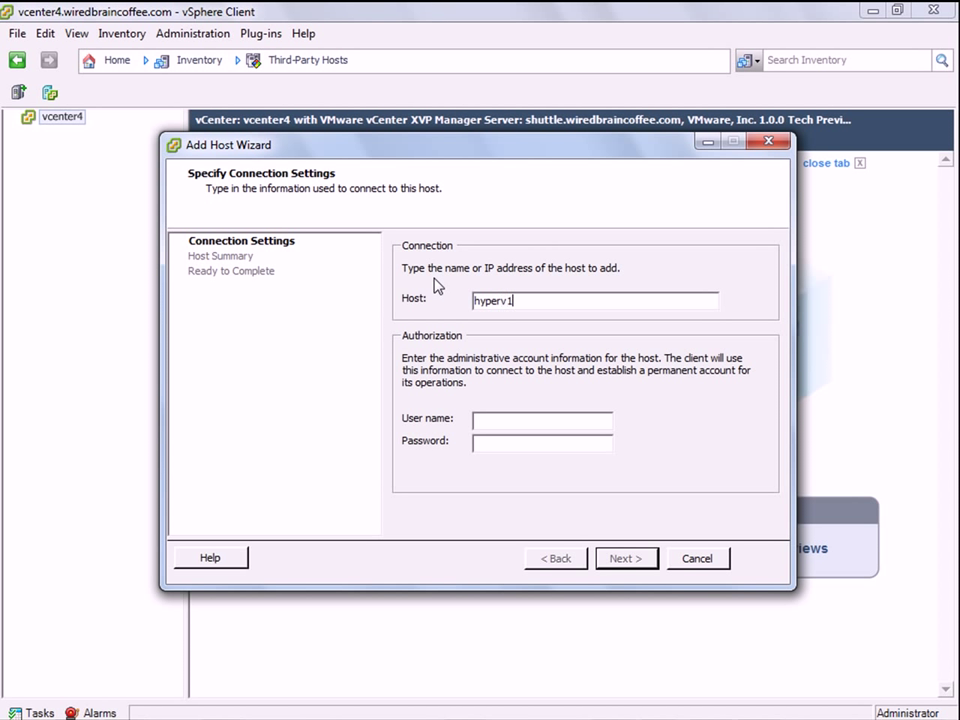
key("Tab")
type("administrator")
key("Tab")
type("**********")
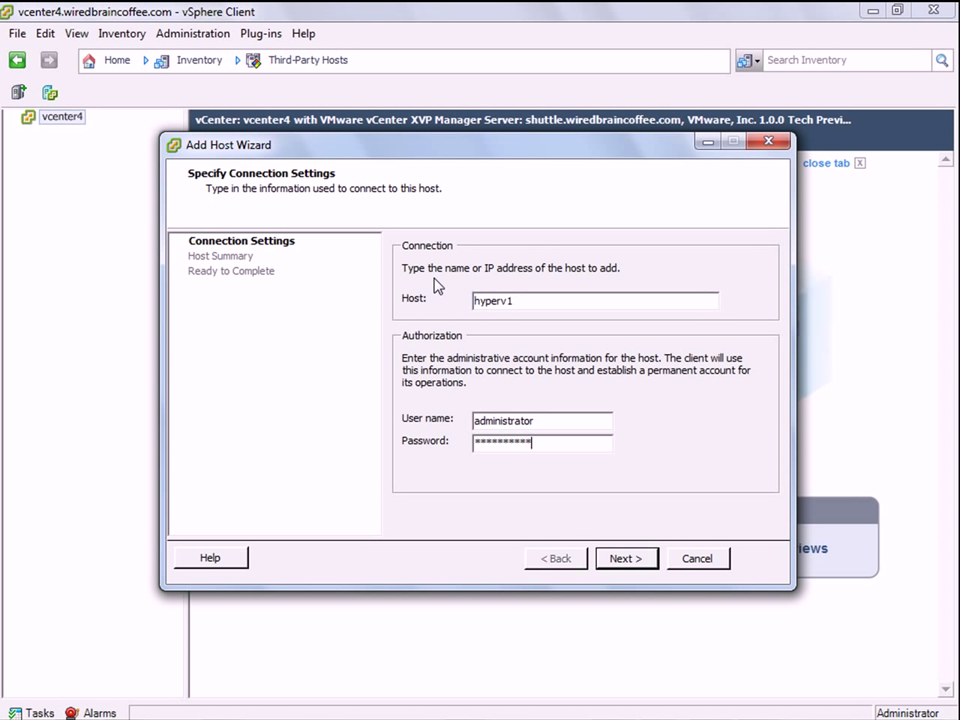
left_click(627, 559)
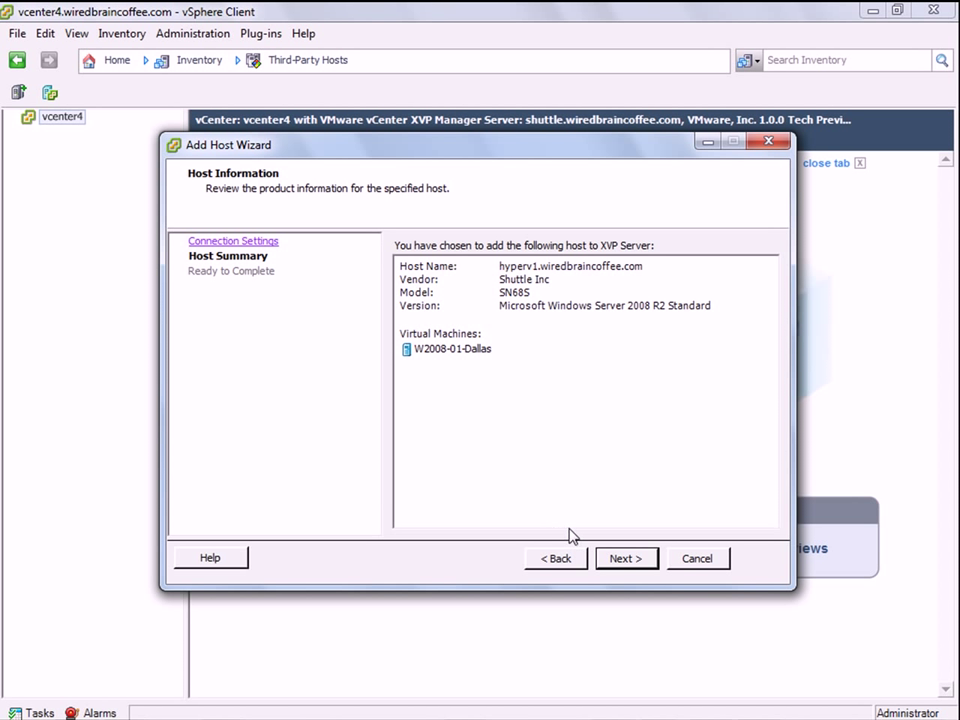
Advance through the host summary and review pages and finish adding hyperv1.
left_click(624, 563)
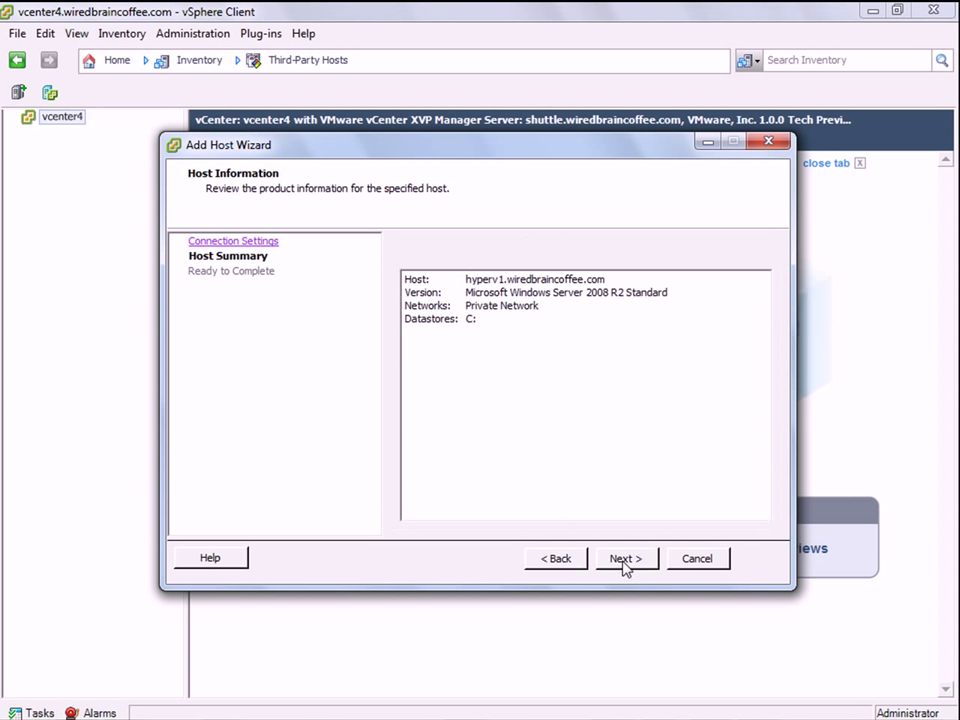
left_click(625, 562)
left_click(625, 561)
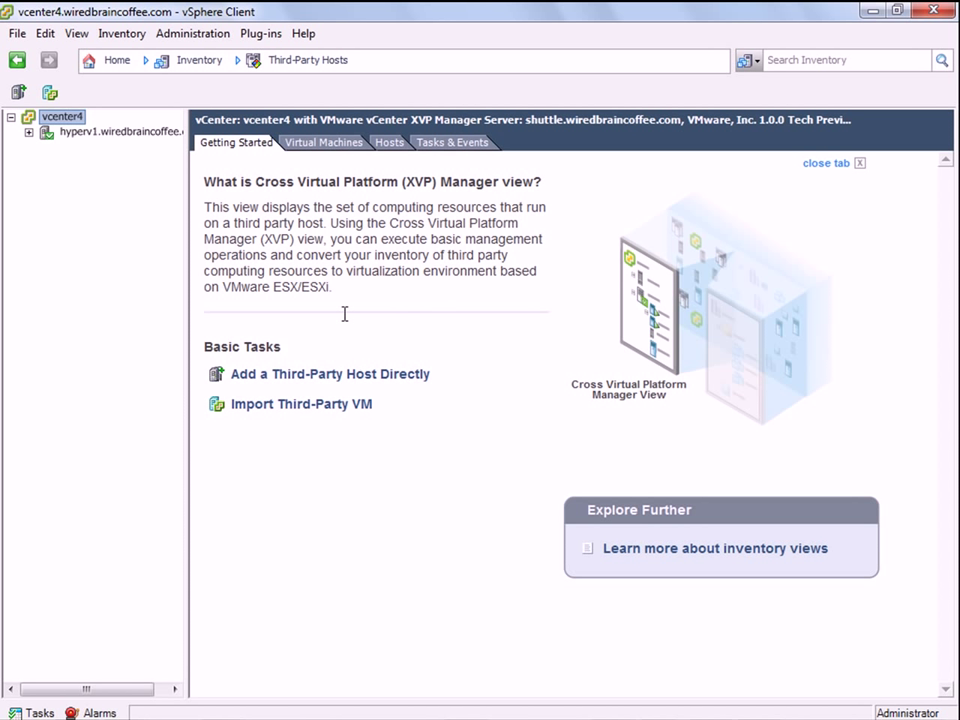
Review hyperv1's Virtual Machines and Summary tabs, selecting W2008-01-Dallas.
left_click(79, 134)
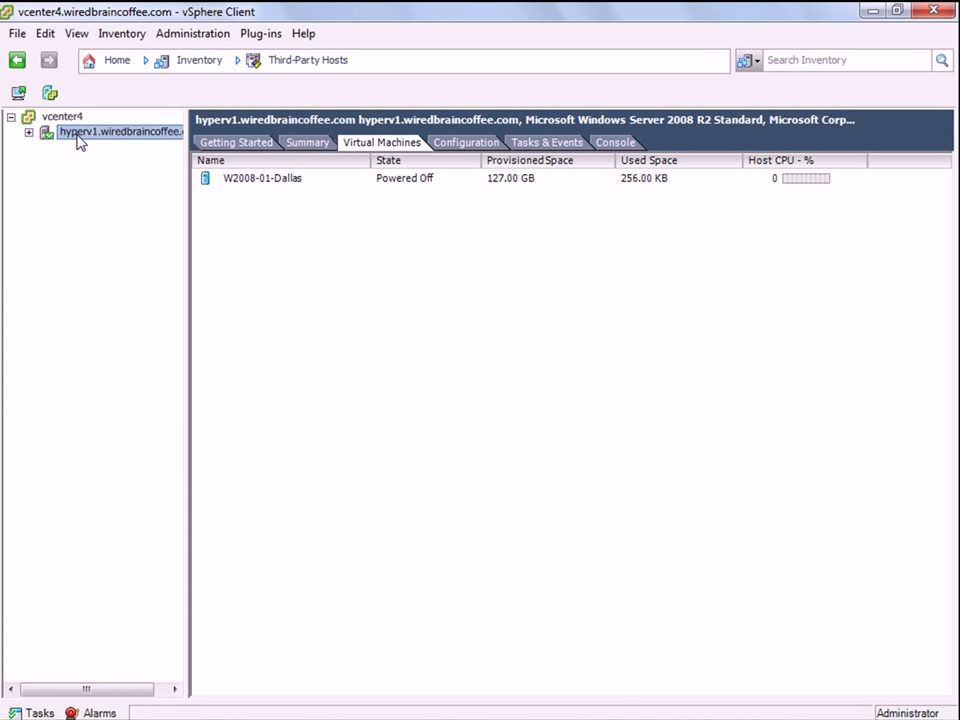
left_click(248, 182)
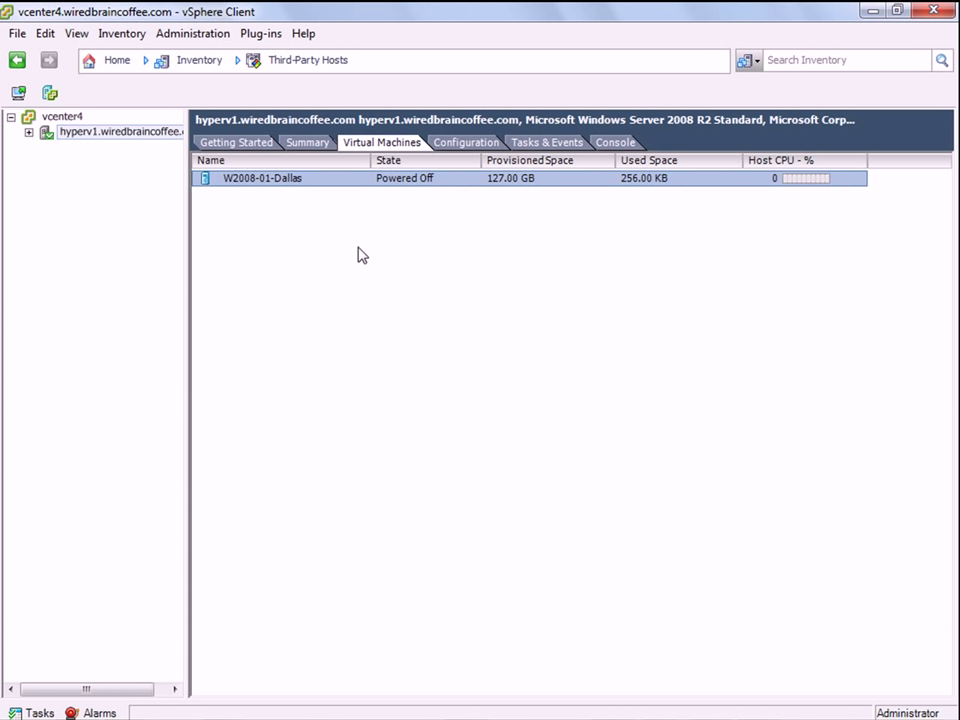
left_click(312, 143)
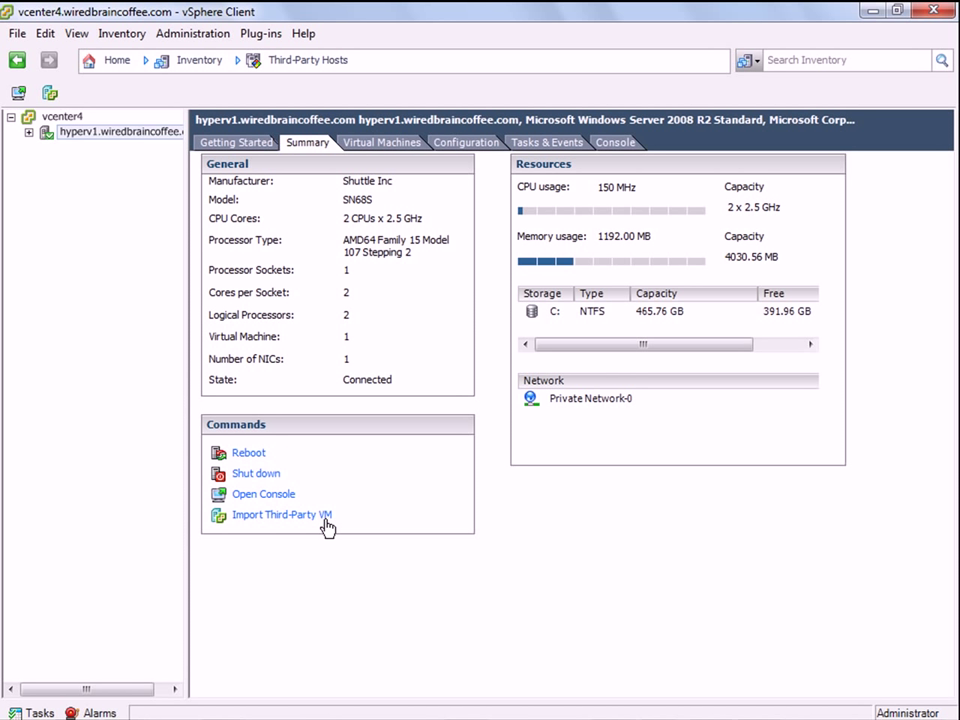
left_click(385, 148)
left_click(294, 184)
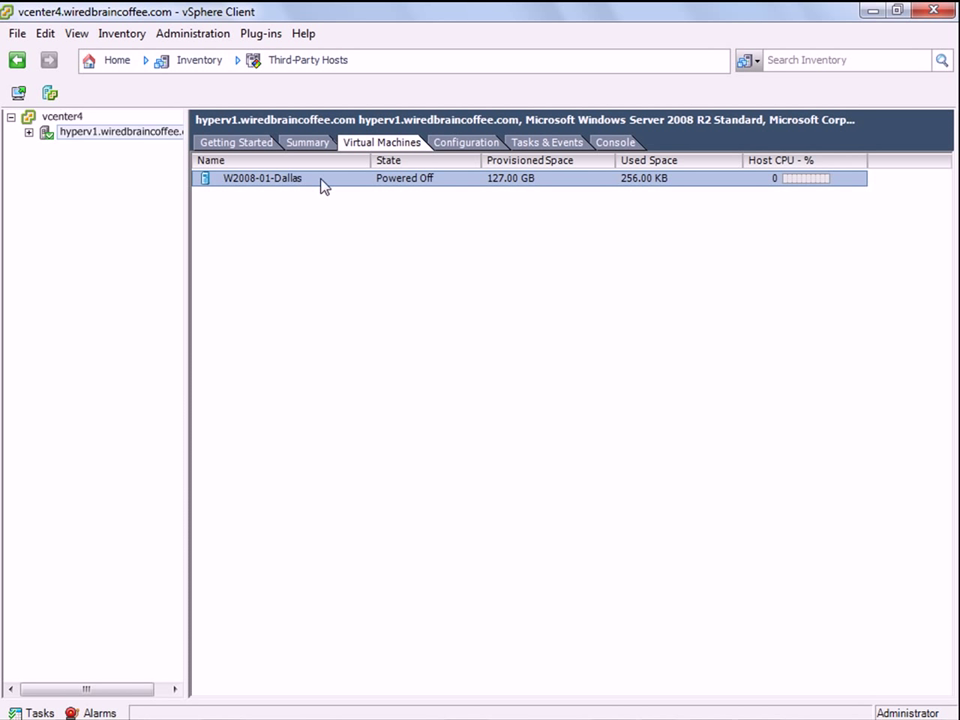
Expand hyperv1 in the tree and bring up W2008-01-Dallas's action menu.
left_click(29, 133)
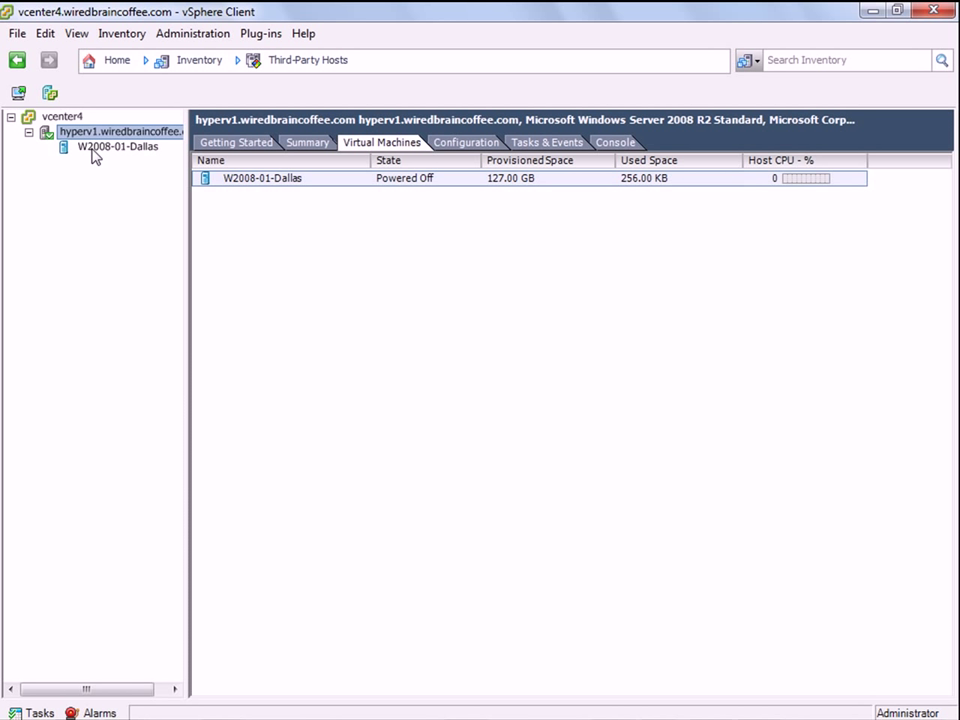
right_click(96, 154)
mouse_move(200, 161)
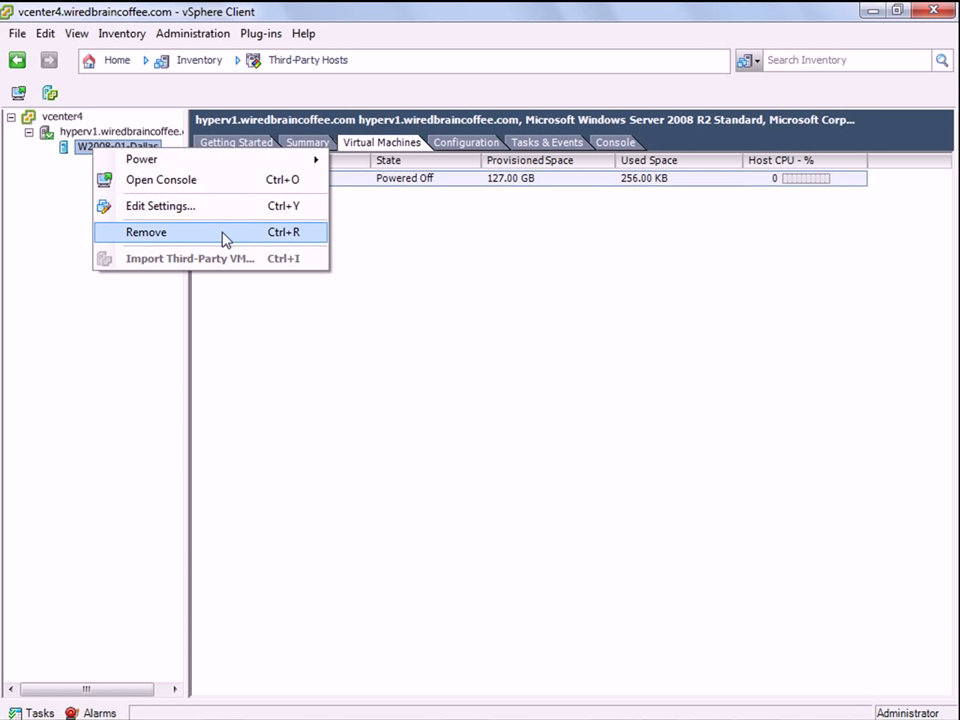
left_click(266, 207)
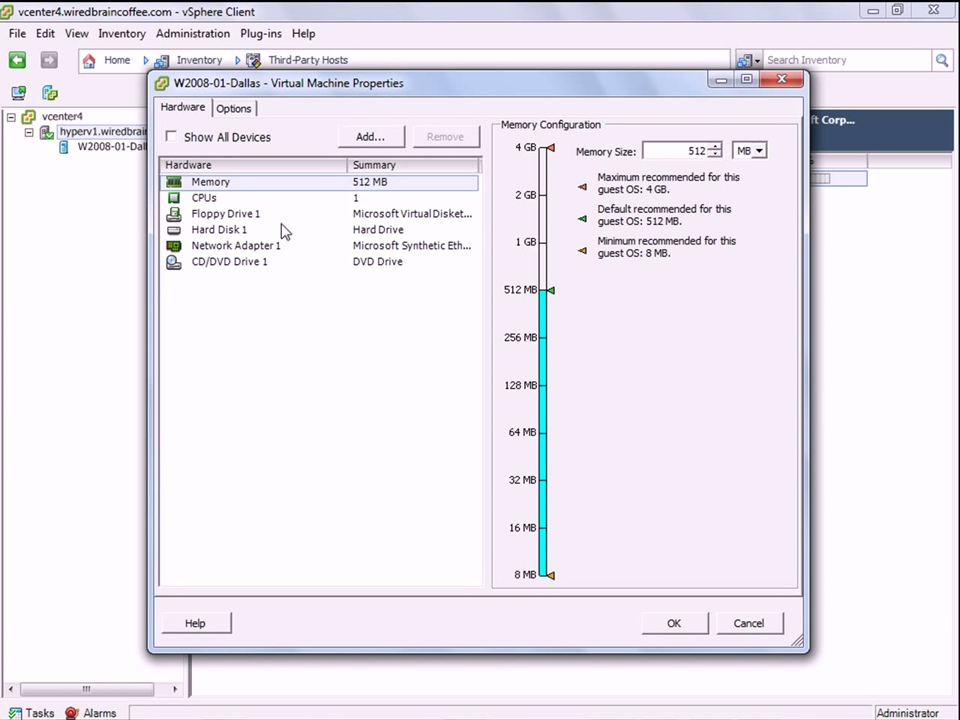
left_click(230, 110)
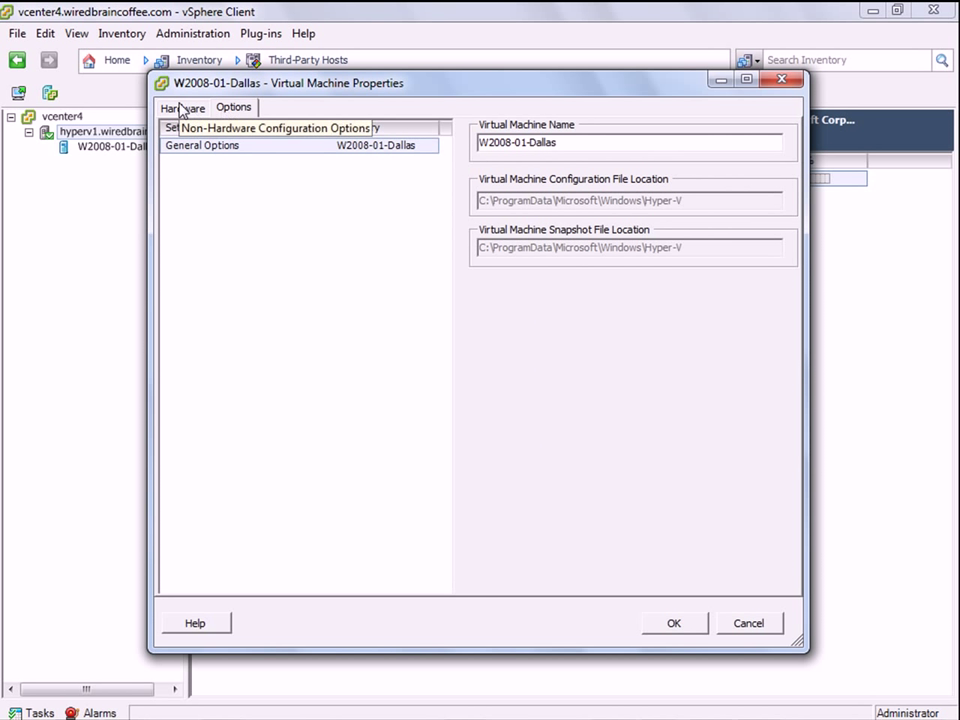
left_click(182, 107)
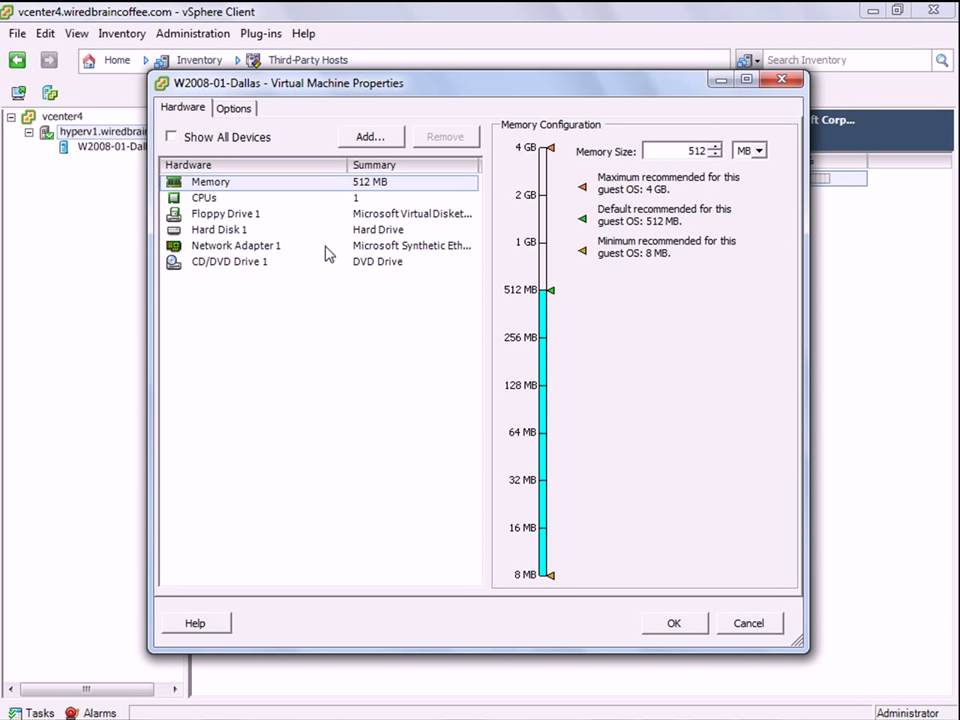
left_click(740, 626)
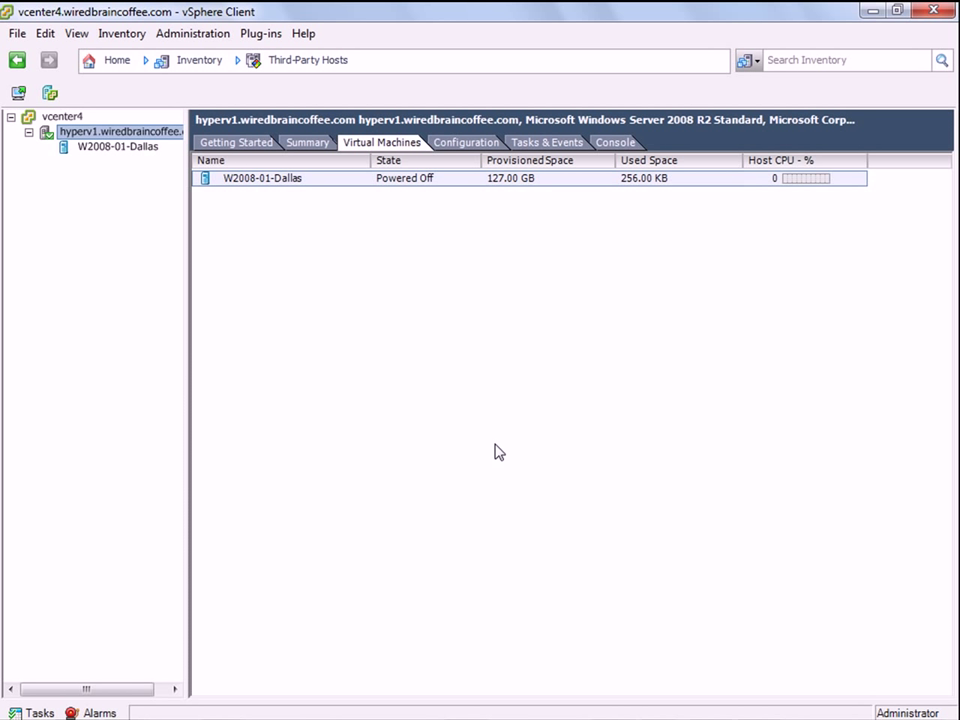
View hyperv1's processor, memory, networking and network adapter configuration.
left_click(464, 148)
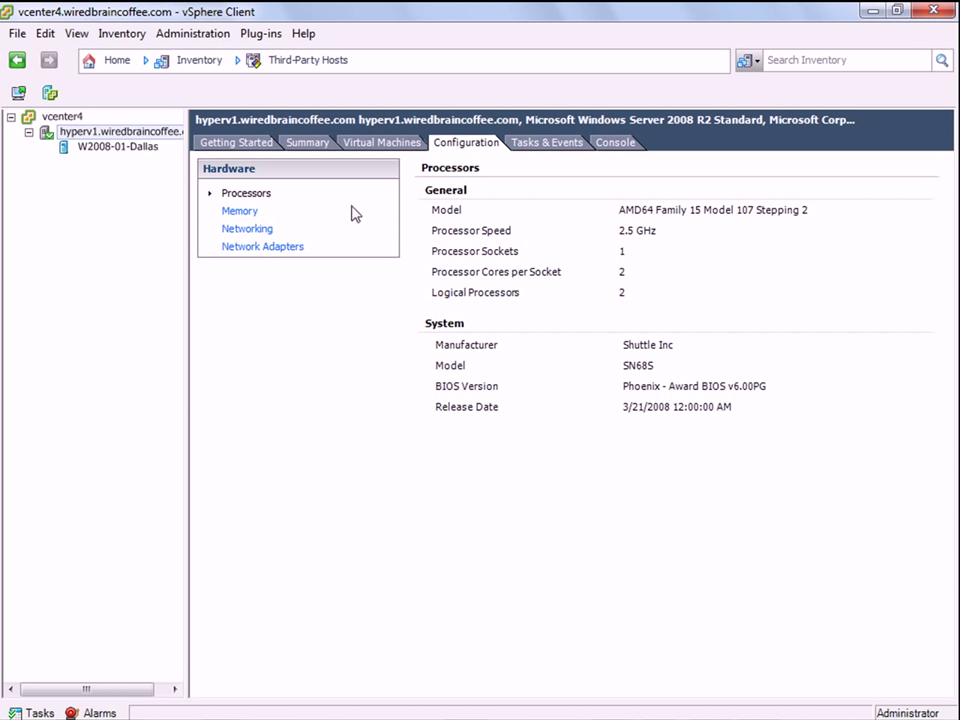
left_click(258, 213)
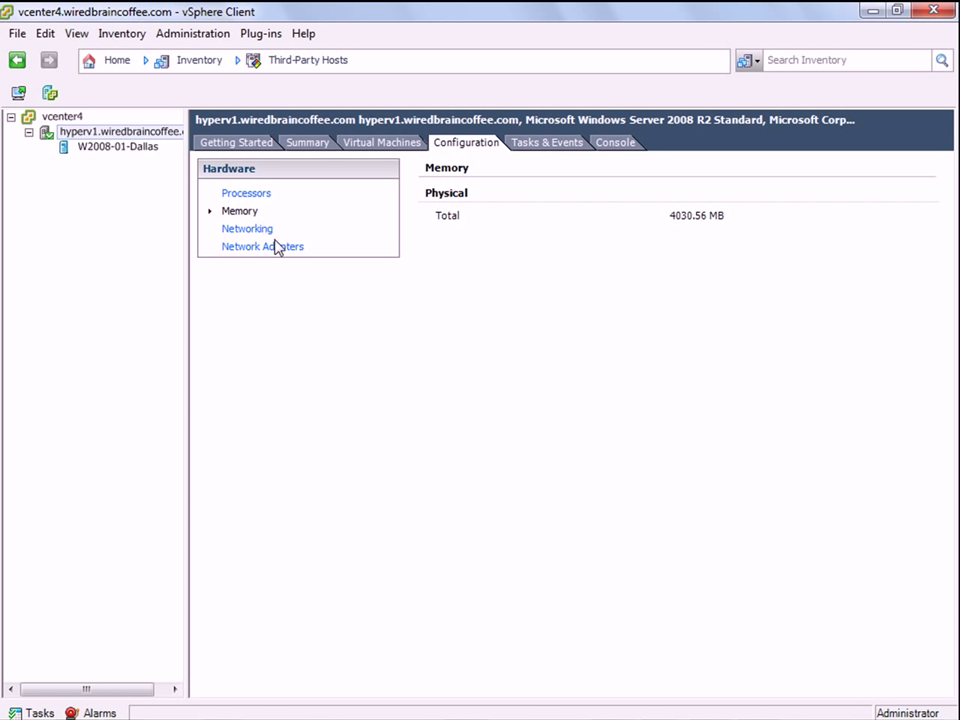
left_click(255, 230)
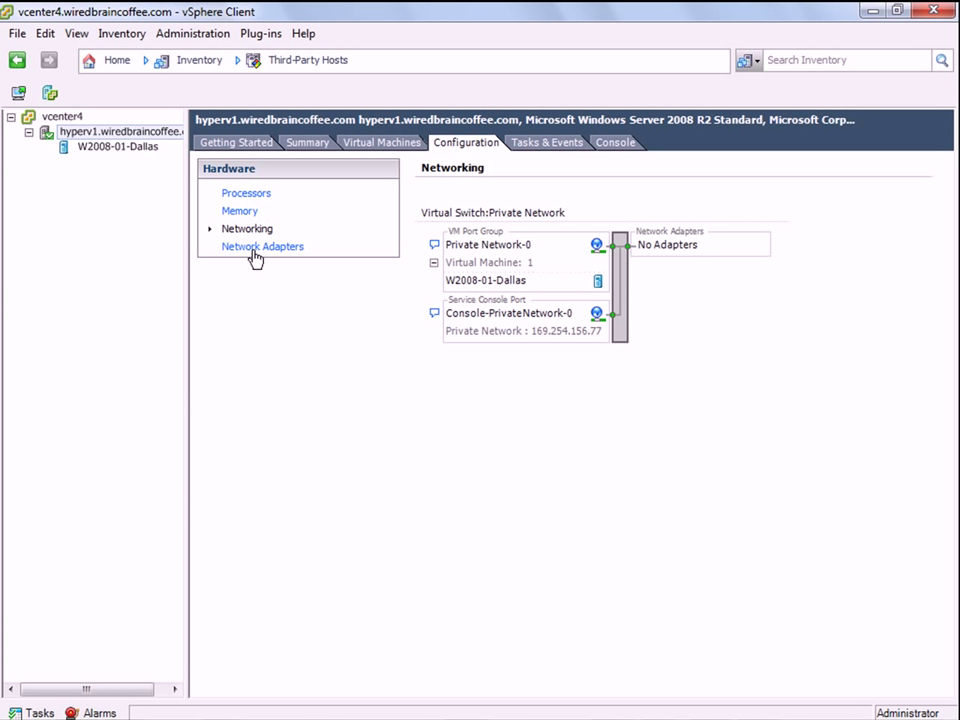
left_click(255, 249)
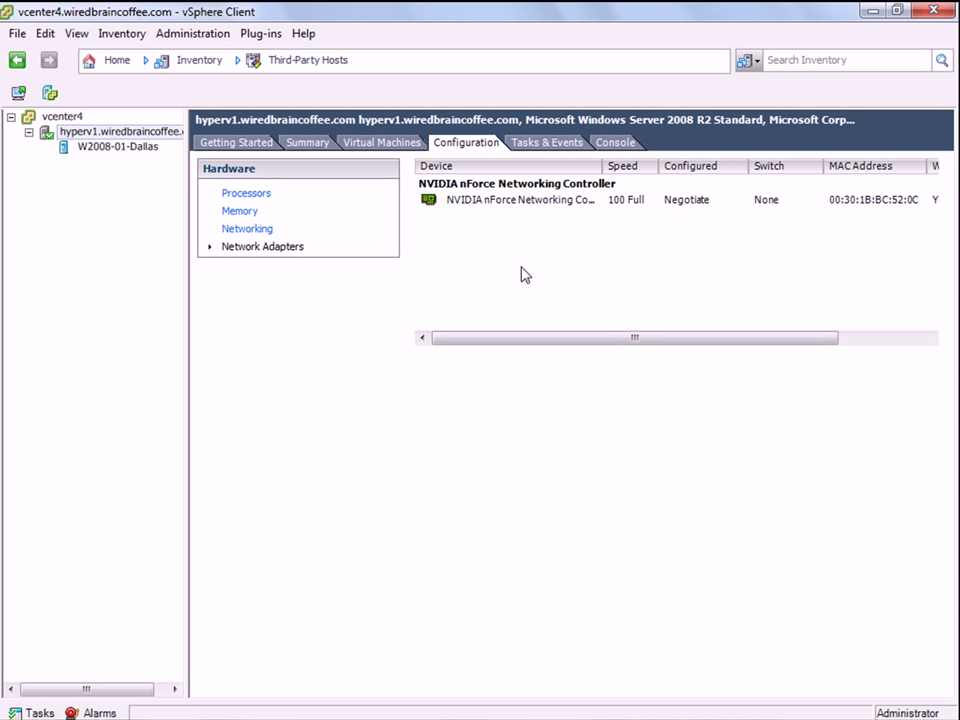
Show hyperv1's event list under Tasks & Events, then go to its Console.
left_click(540, 144)
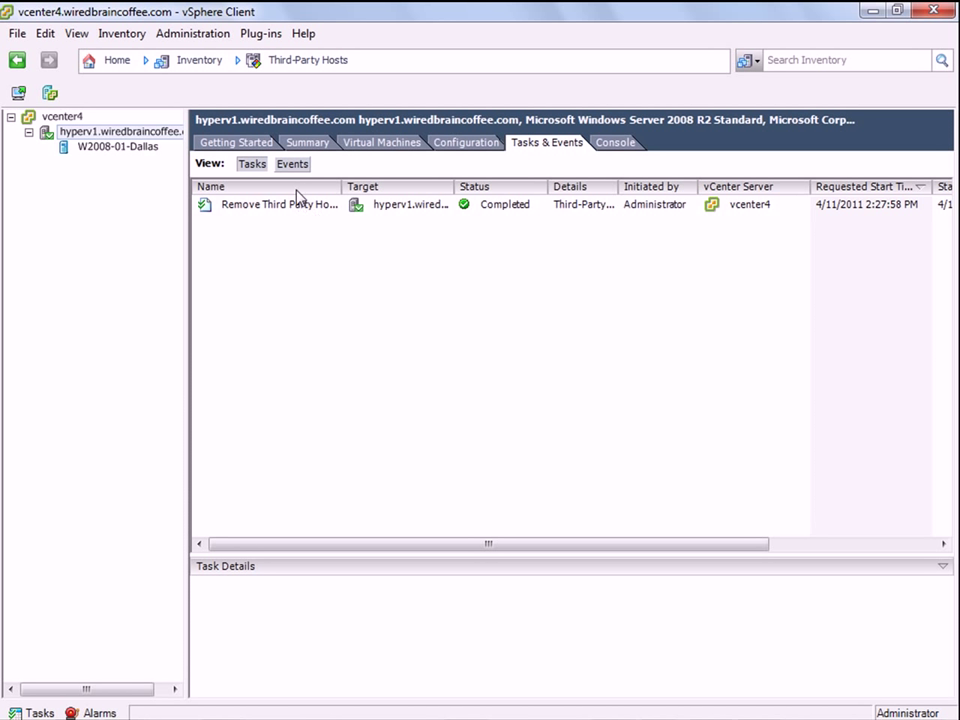
left_click(293, 166)
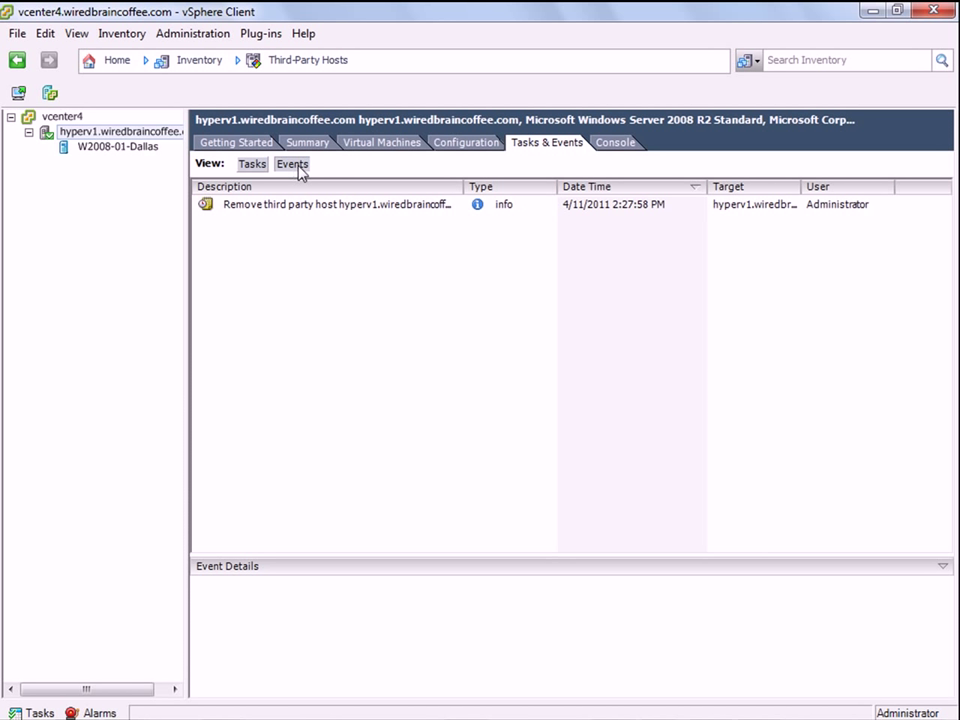
left_click(615, 144)
Log in to hyperv1's console as administrator to display Hyper-V Manager with W2008-01-Dallas.
left_click(434, 367)
type("administrator••••••••")
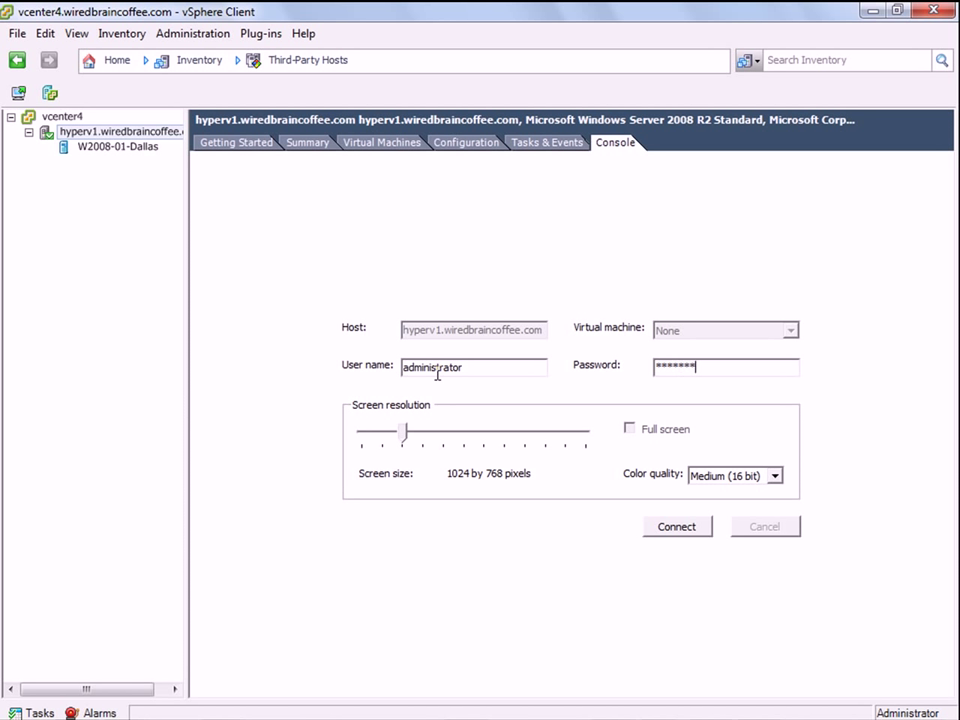
left_click(681, 531)
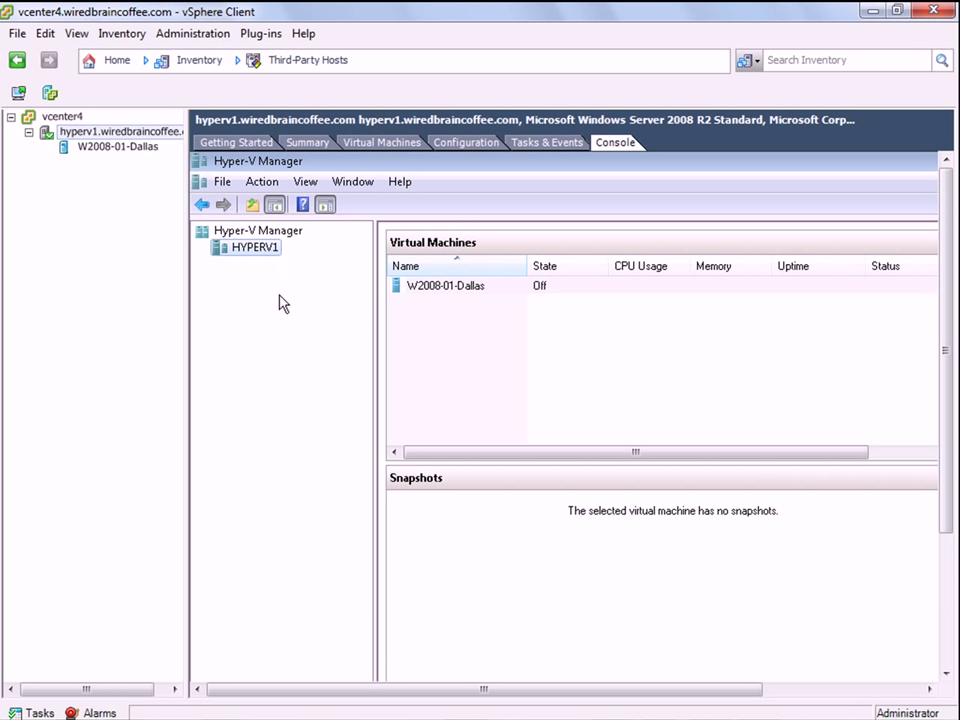
left_click(795, 698)
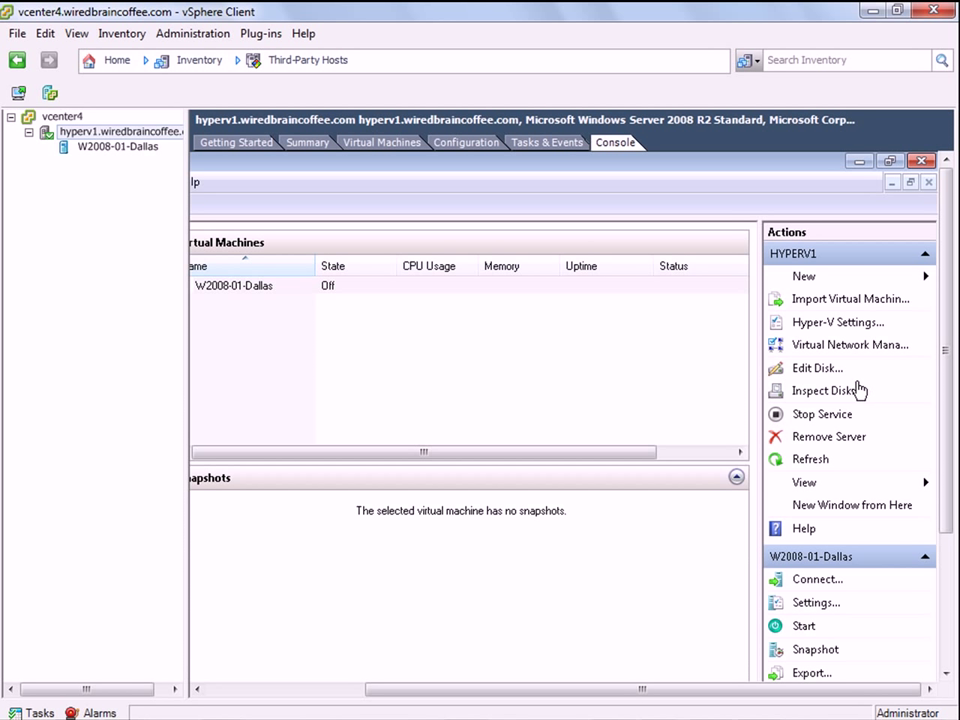
left_click(223, 696)
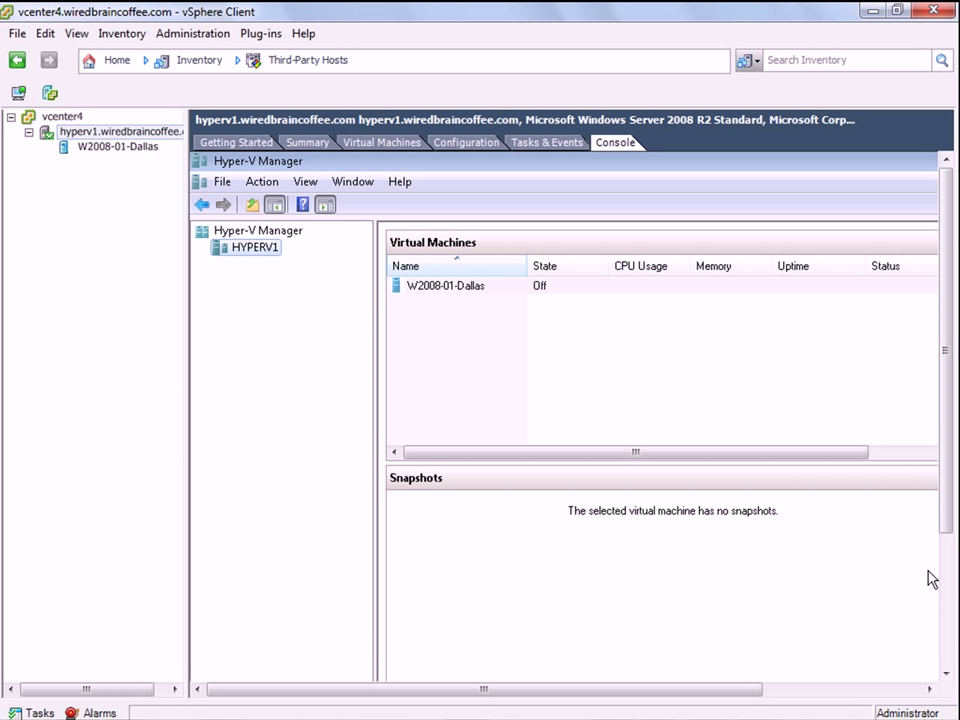
From hyperv1's Summary, choose Import Third-Party VM and dismiss the Converter not found error.
left_click(310, 143)
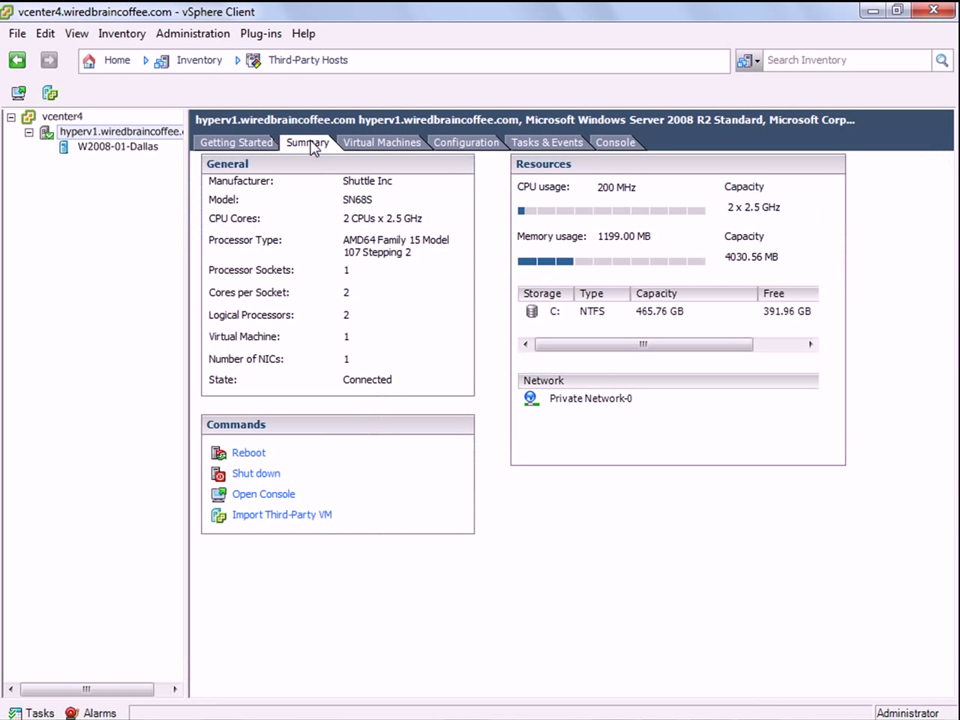
left_click(95, 132)
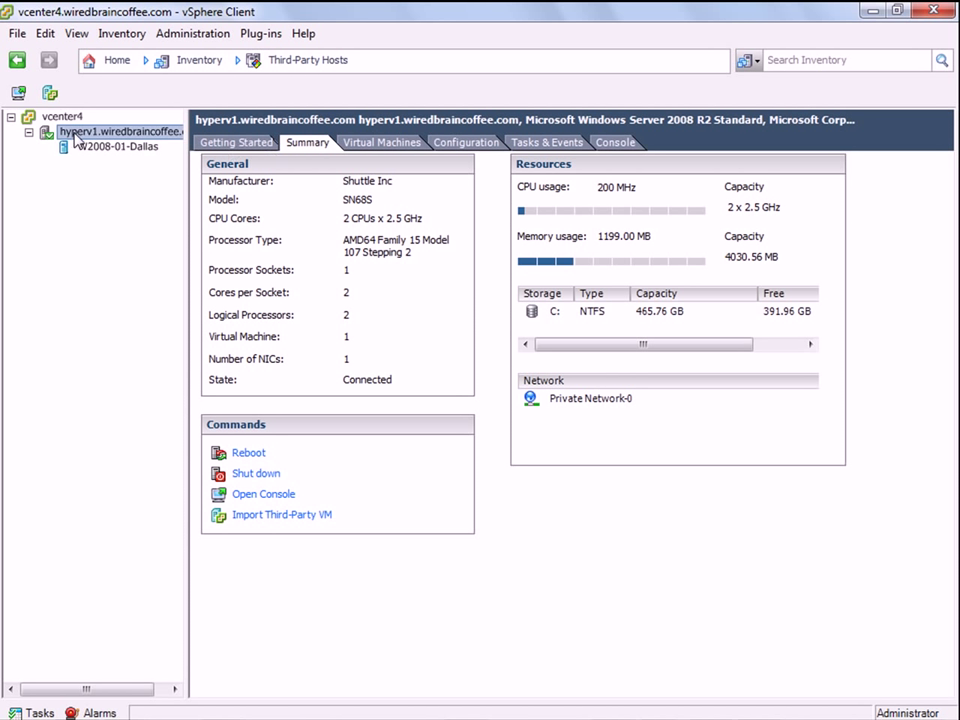
right_click(90, 135)
left_click(139, 258)
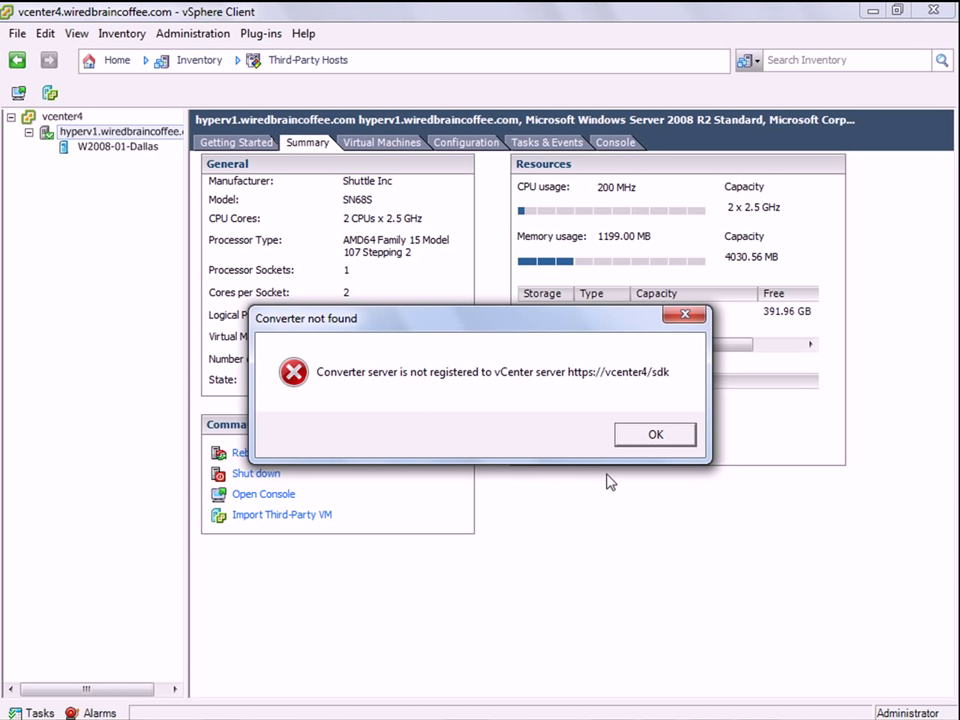
left_click(634, 440)
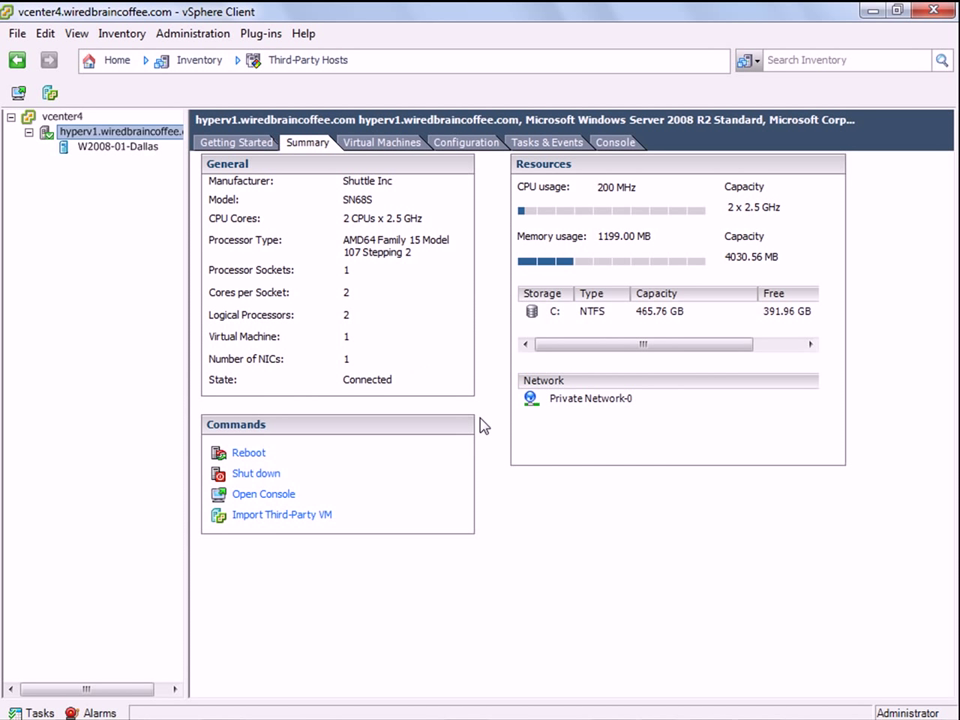